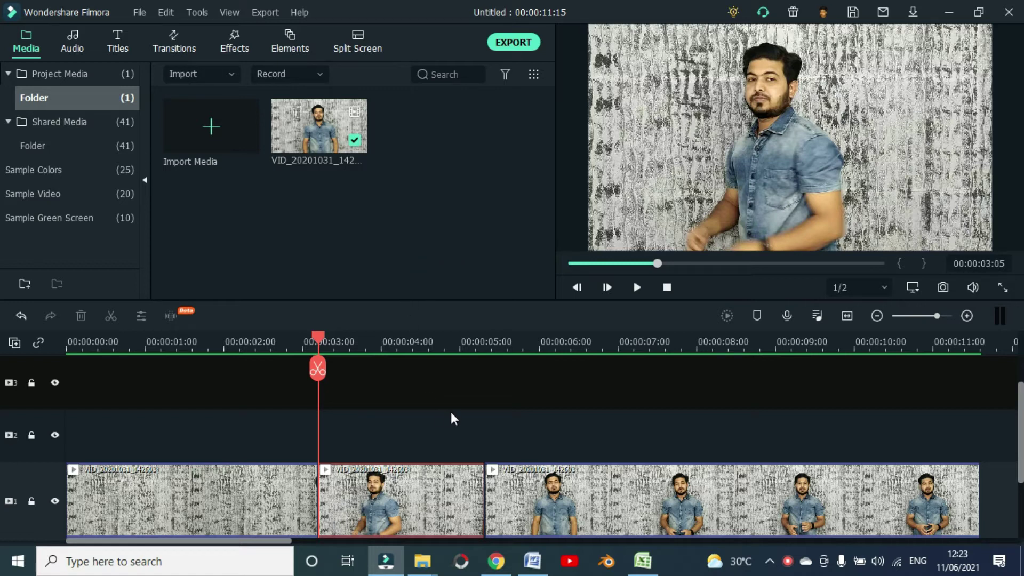
Step: Check the installed Filmora version in the program's About information and close it
{"action": "scroll", "coordinate": [451, 414], "scroll_direction": "down", "scroll_amount": 1}
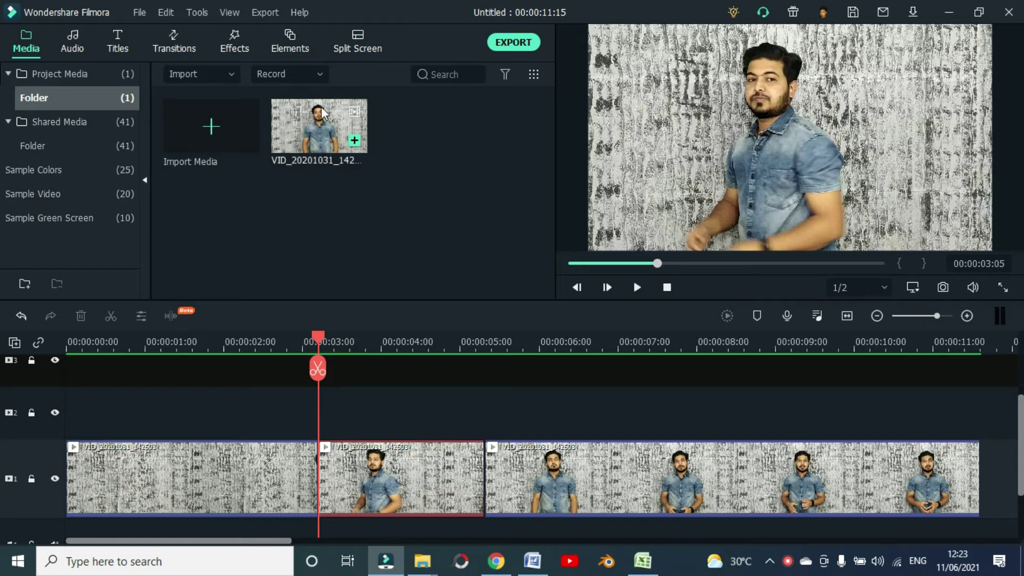
{"action": "left_click", "coordinate": [299, 13]}
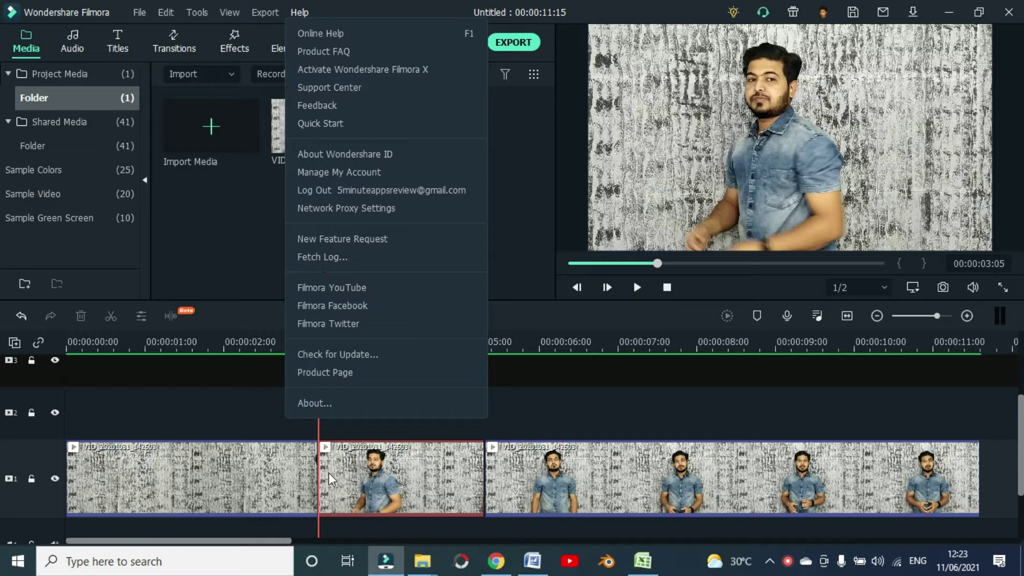
{"action": "left_click", "coordinate": [330, 404]}
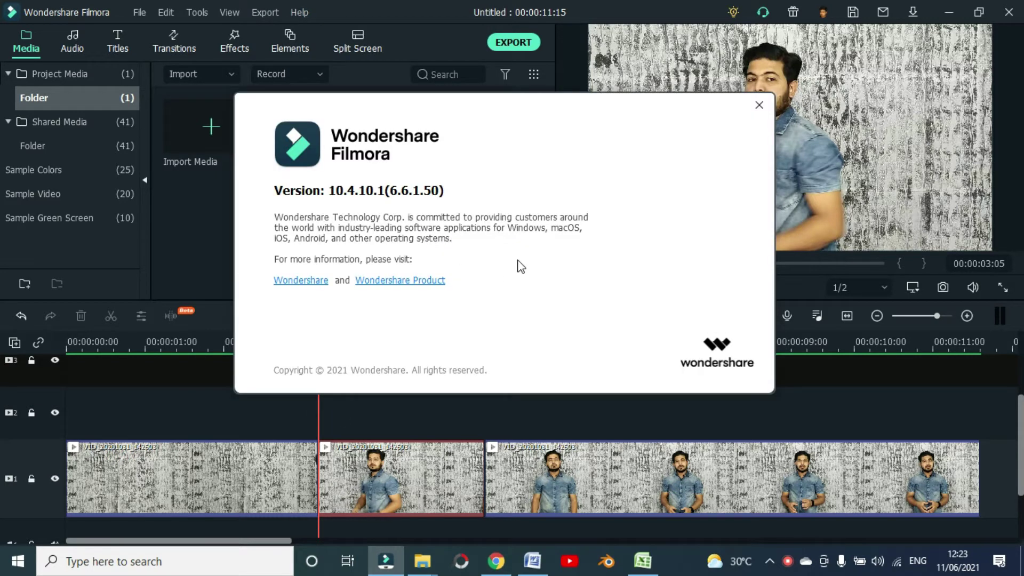
{"action": "left_click", "coordinate": [758, 105]}
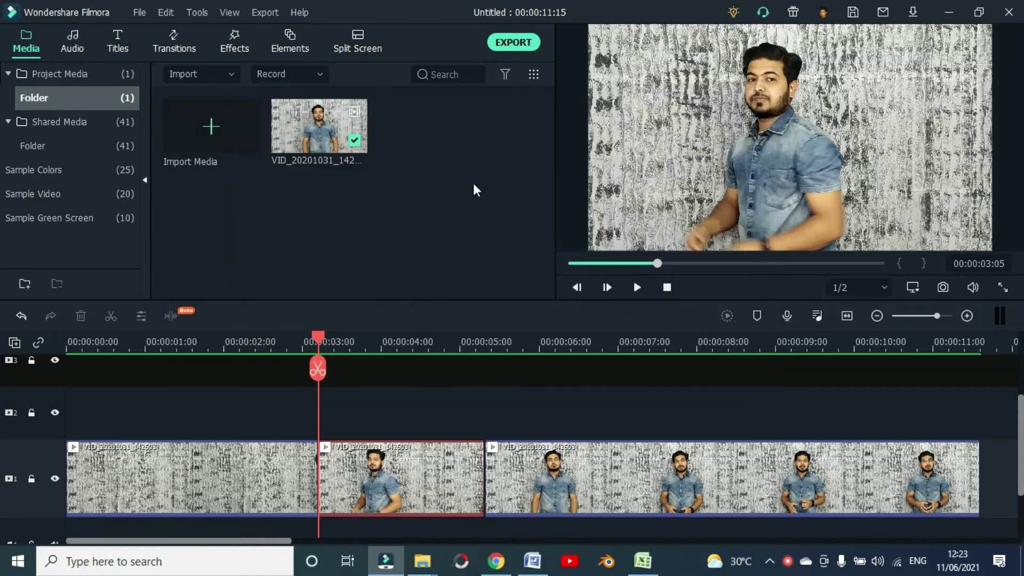
{"action": "left_click", "coordinate": [471, 195]}
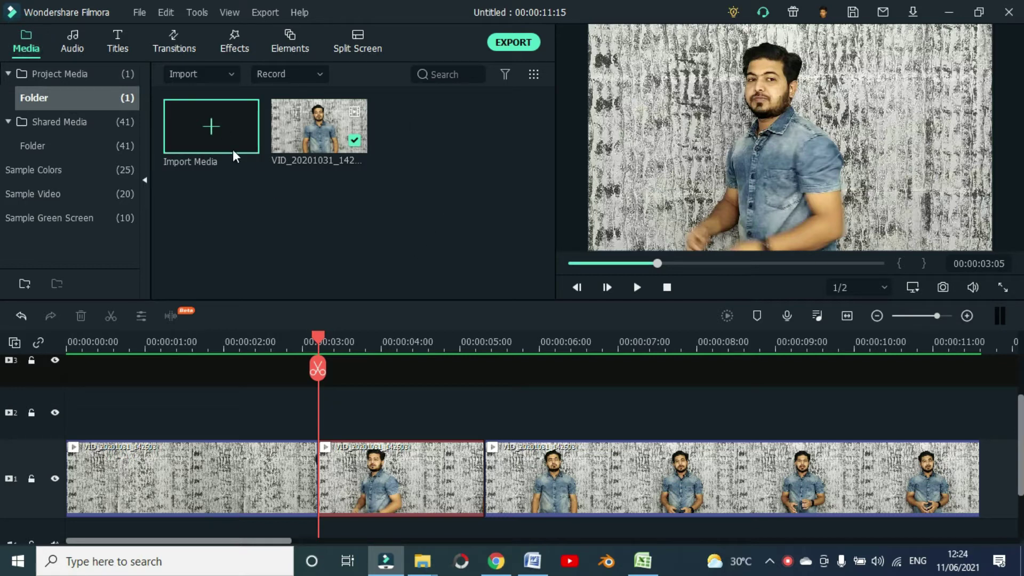
{"action": "left_click", "coordinate": [229, 133]}
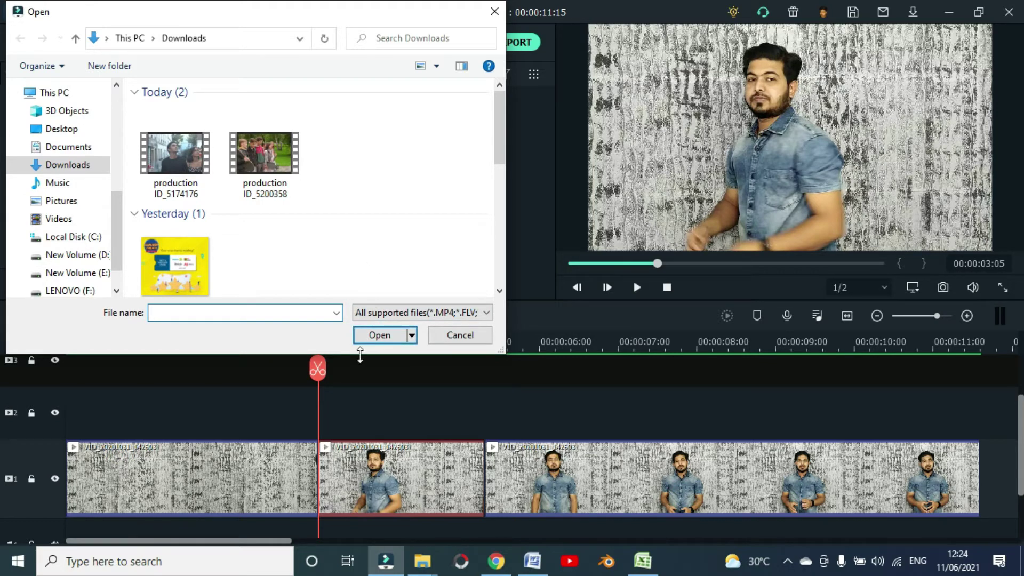
{"action": "left_click", "coordinate": [459, 335]}
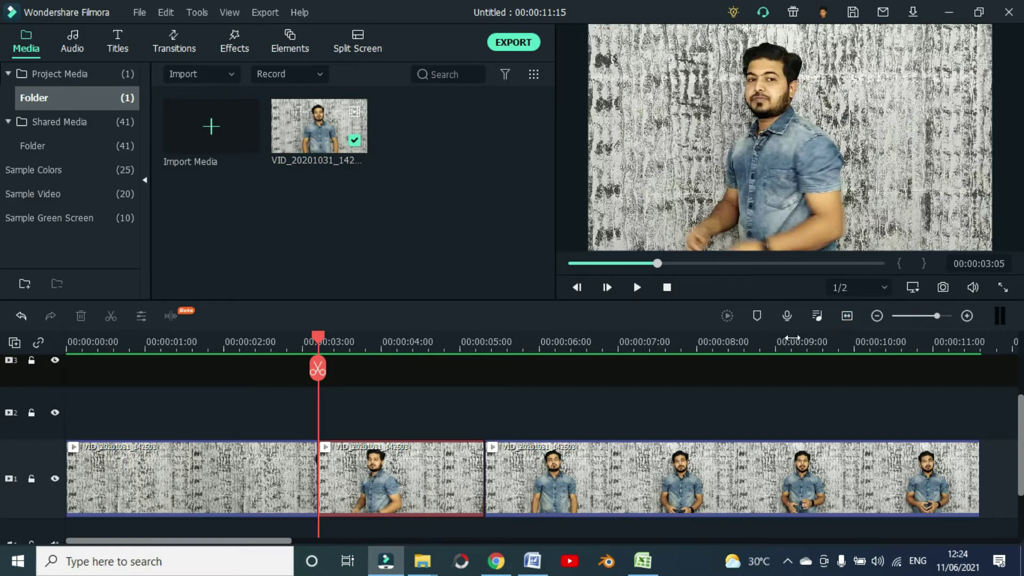
{"action": "scroll", "coordinate": [792, 339], "scroll_direction": "down", "scroll_amount": 3}
{"action": "left_click_drag", "start_coordinate": [309, 142], "coordinate": [608, 408]}
{"action": "scroll", "coordinate": [679, 343], "scroll_direction": "down", "scroll_amount": 3}
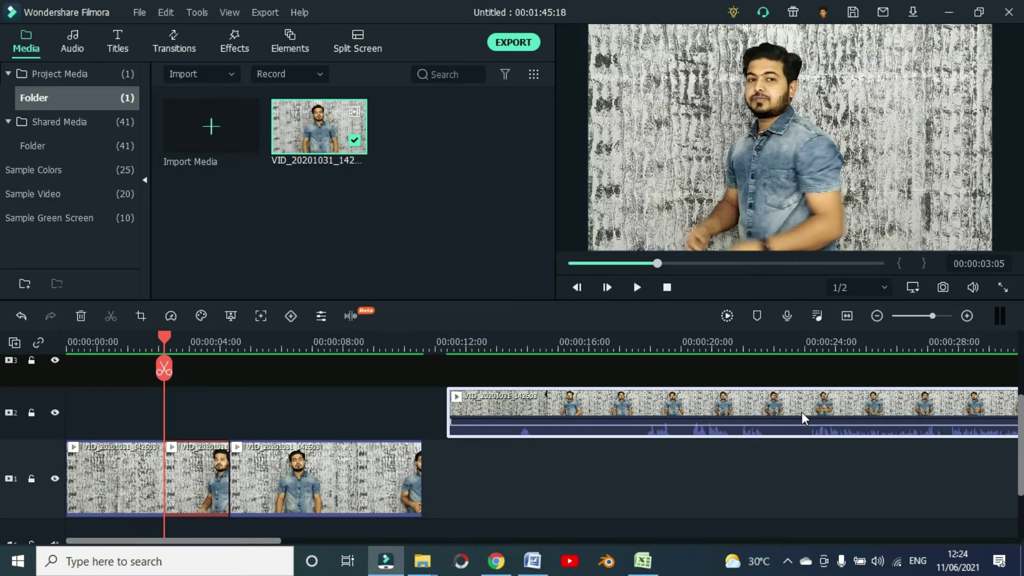
{"action": "key", "text": "Delete"}
{"action": "left_click", "coordinate": [846, 315]}
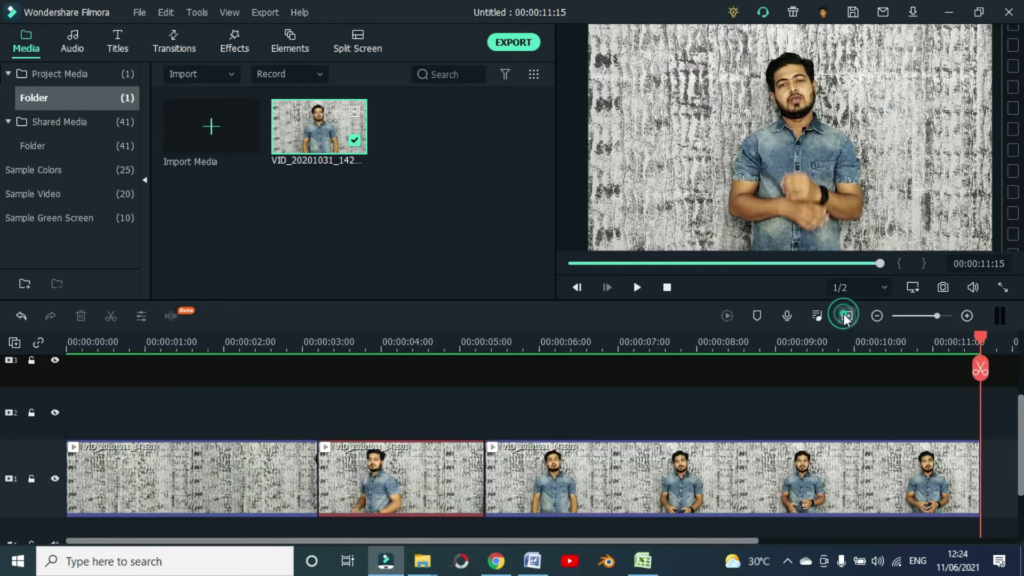
Step: Examine how the footage on video track 1 is split by selecting its three clips in turn
{"action": "scroll", "coordinate": [476, 373], "scroll_direction": "down", "scroll_amount": 1}
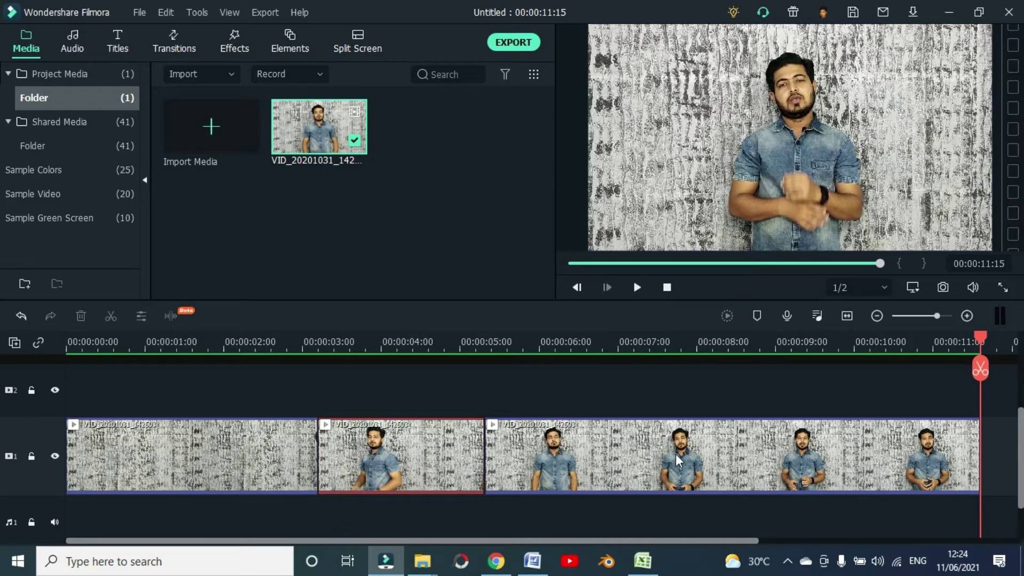
{"action": "left_click", "coordinate": [312, 348]}
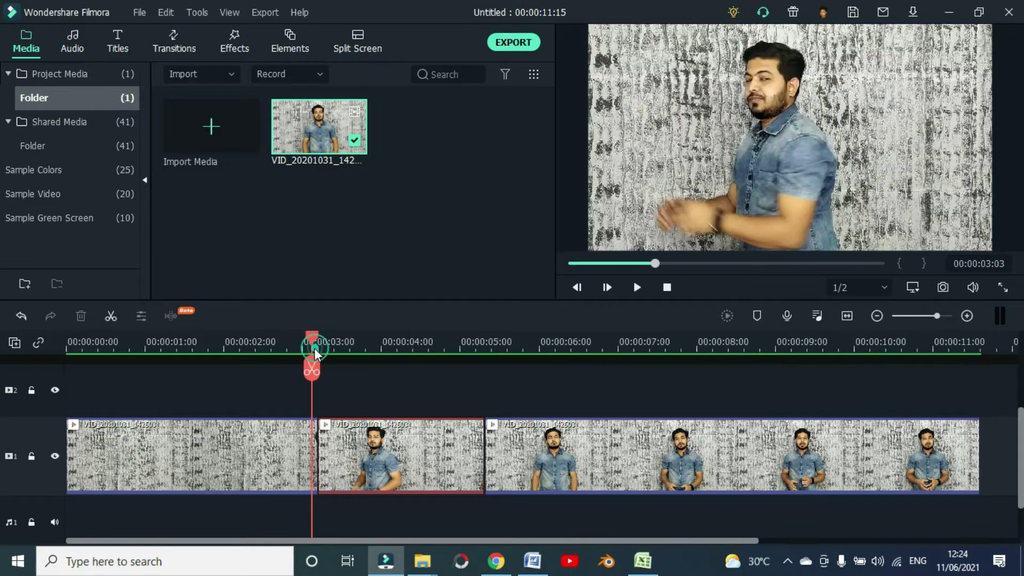
{"action": "left_click", "coordinate": [211, 457]}
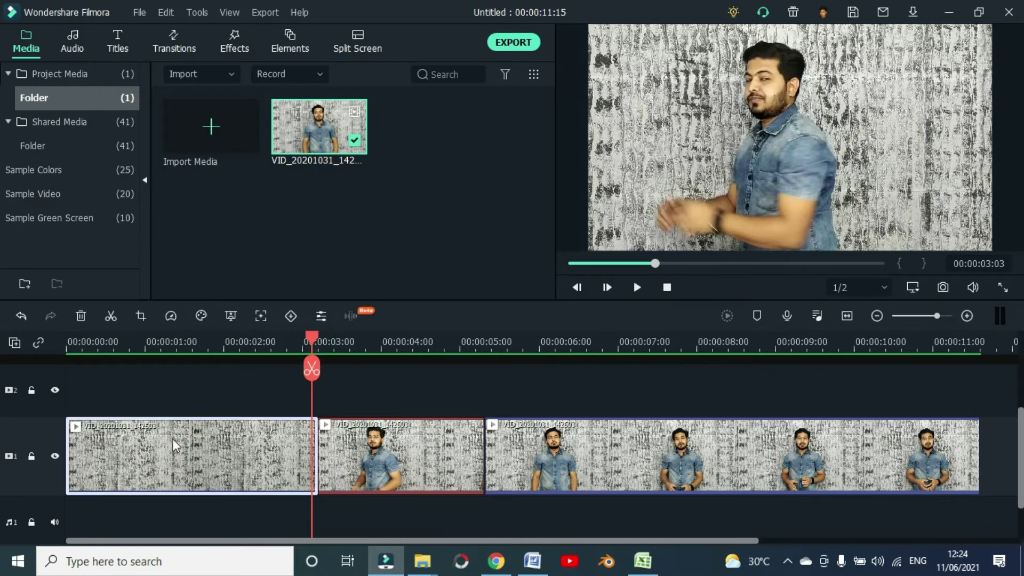
{"action": "left_click", "coordinate": [399, 449]}
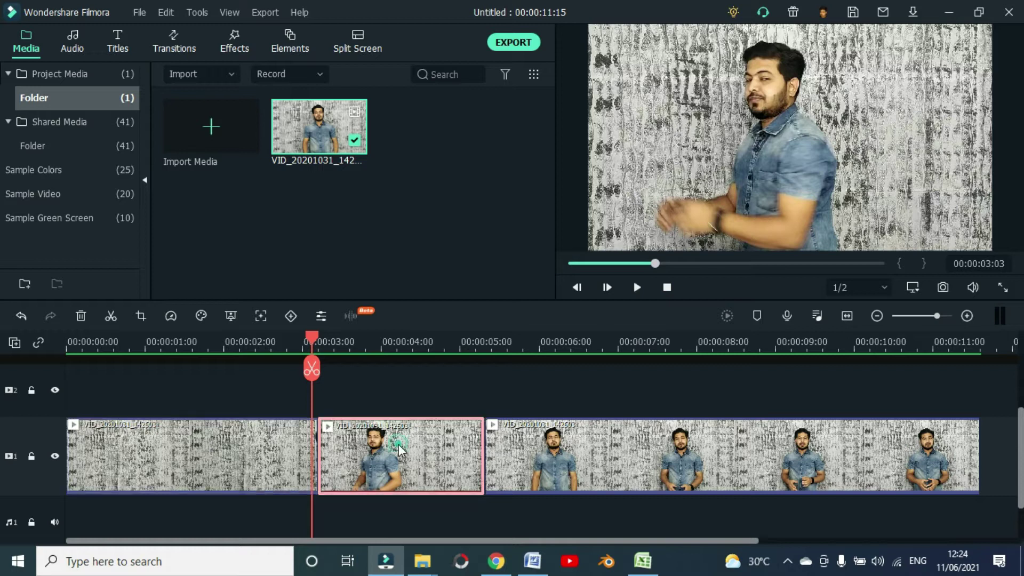
{"action": "left_click", "coordinate": [586, 457]}
{"action": "left_click", "coordinate": [377, 444]}
Step: Place the playhead exactly on the cut between the first and middle clips, at 00:00:03:05
{"action": "left_click_drag", "start_coordinate": [355, 340], "coordinate": [613, 341]}
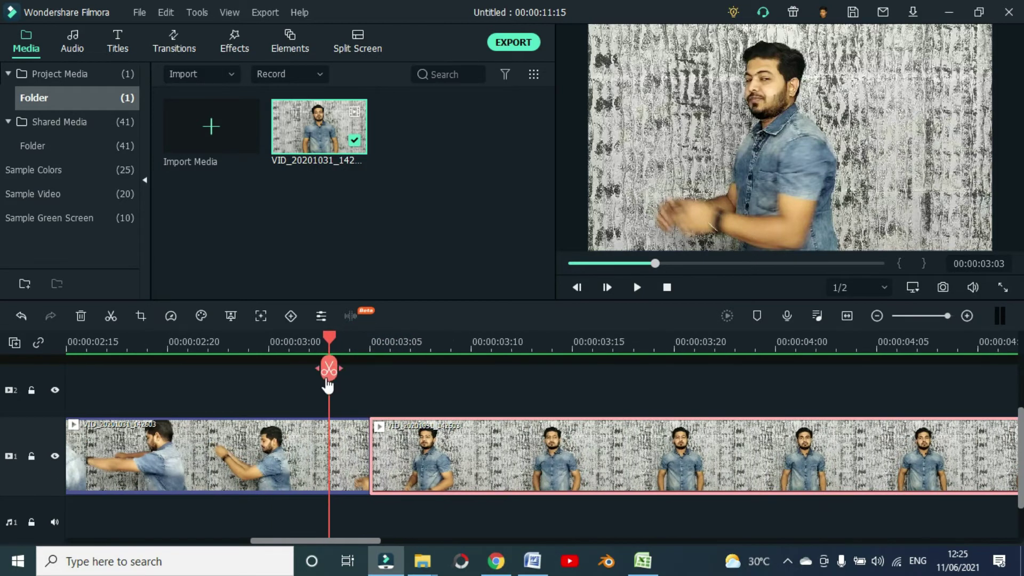
{"action": "left_click", "coordinate": [389, 382]}
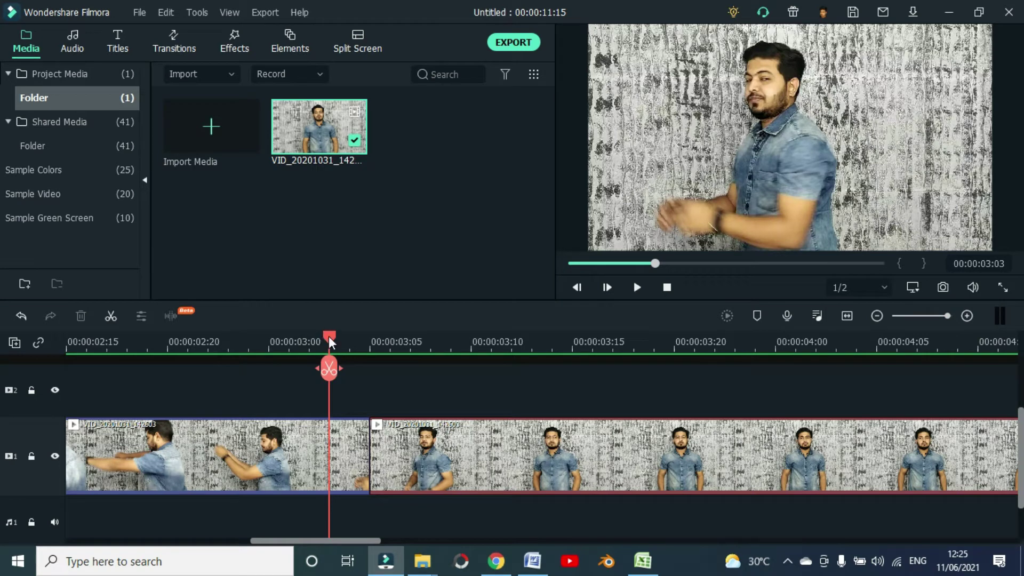
{"action": "left_click_drag", "start_coordinate": [328, 336], "coordinate": [376, 339]}
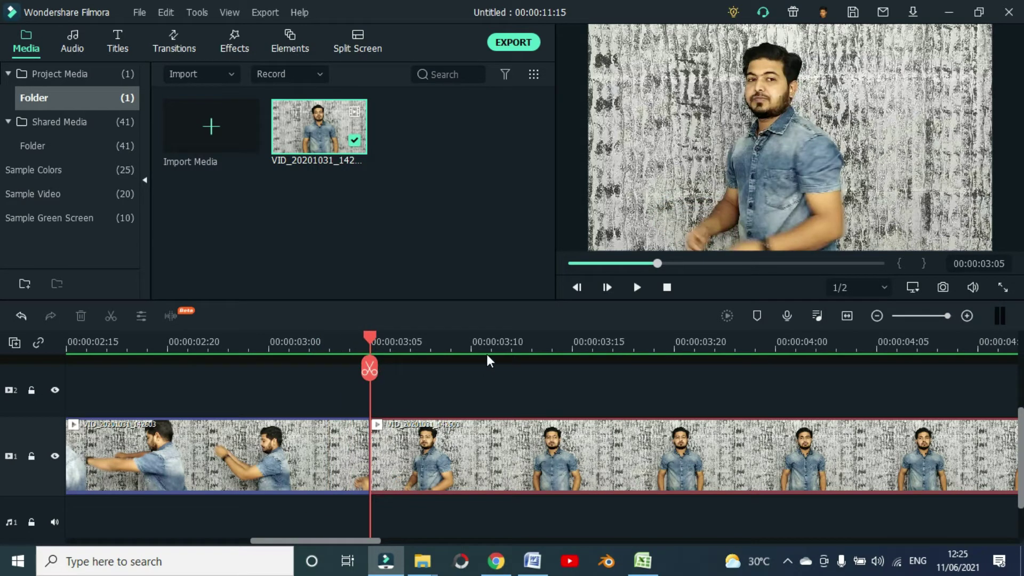
Step: Place the playhead exactly on the cut between the middle and last clips, at 00:00:05:08
{"action": "left_click_drag", "start_coordinate": [467, 348], "coordinate": [534, 349]}
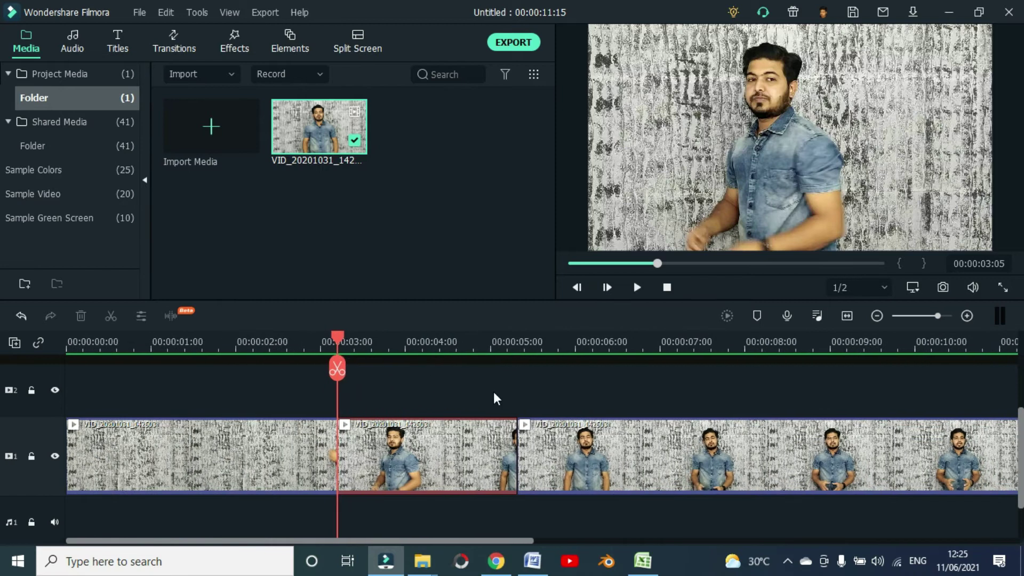
{"action": "left_click", "coordinate": [515, 357]}
{"action": "left_click_drag", "start_coordinate": [515, 357], "coordinate": [596, 349]}
{"action": "left_click", "coordinate": [520, 336]}
{"action": "left_click_drag", "start_coordinate": [532, 336], "coordinate": [543, 337]}
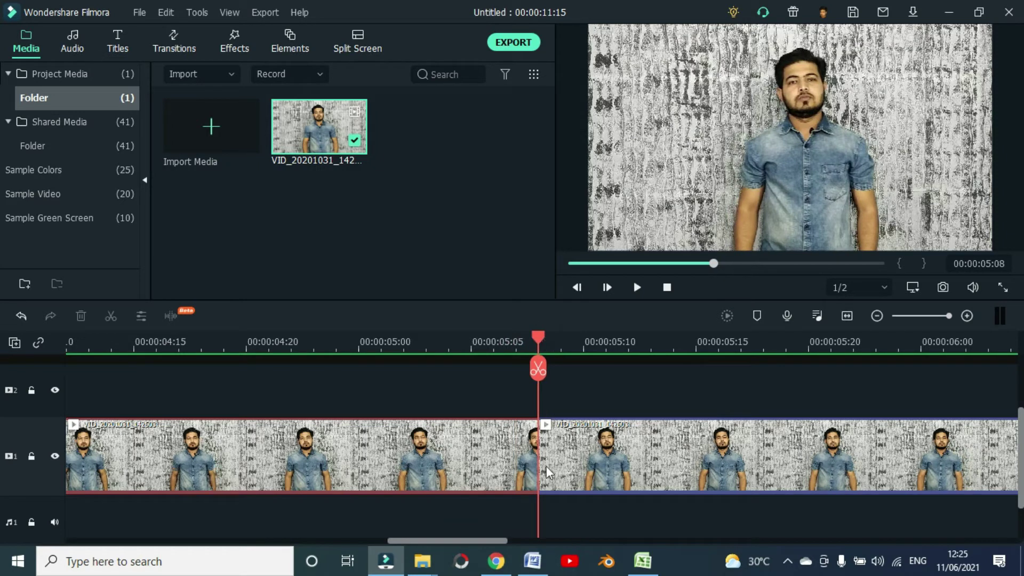
{"action": "left_click_drag", "start_coordinate": [672, 351], "coordinate": [547, 348]}
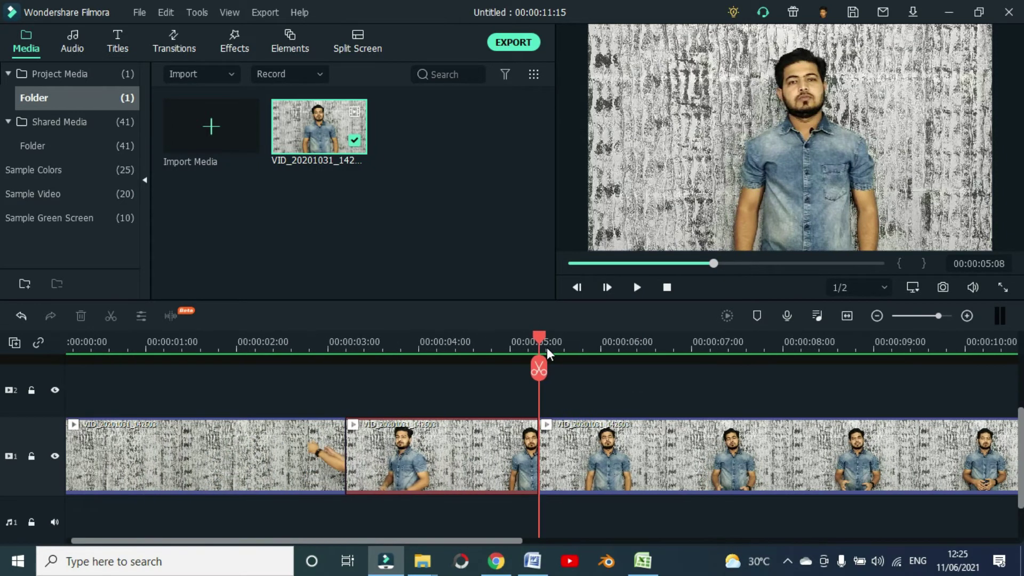
Step: Select and deselect the middle clip, and move the playhead to 00:00:05:23 in the last clip
{"action": "left_click", "coordinate": [471, 444]}
{"action": "left_click", "coordinate": [363, 265]}
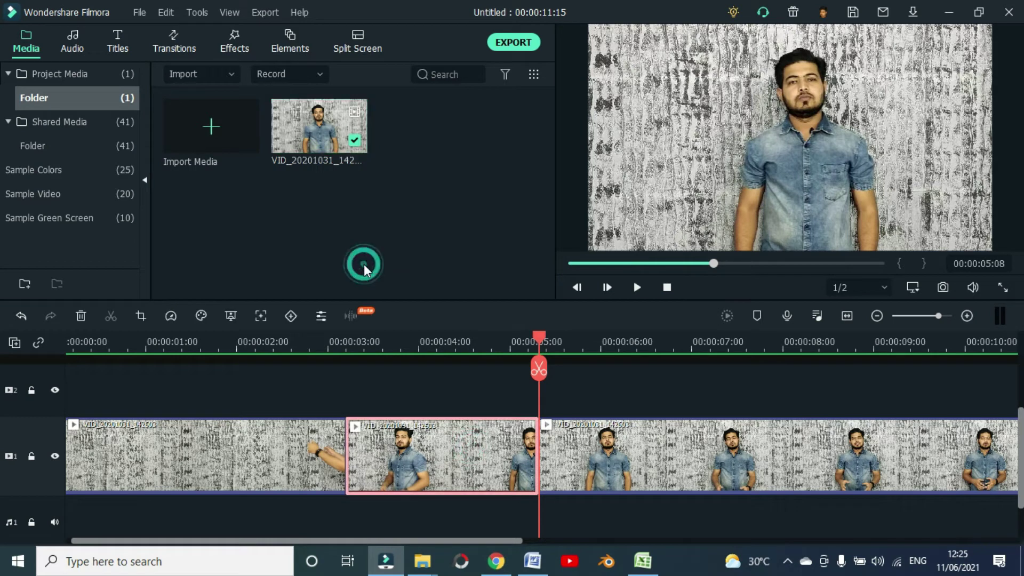
{"action": "left_click", "coordinate": [698, 376]}
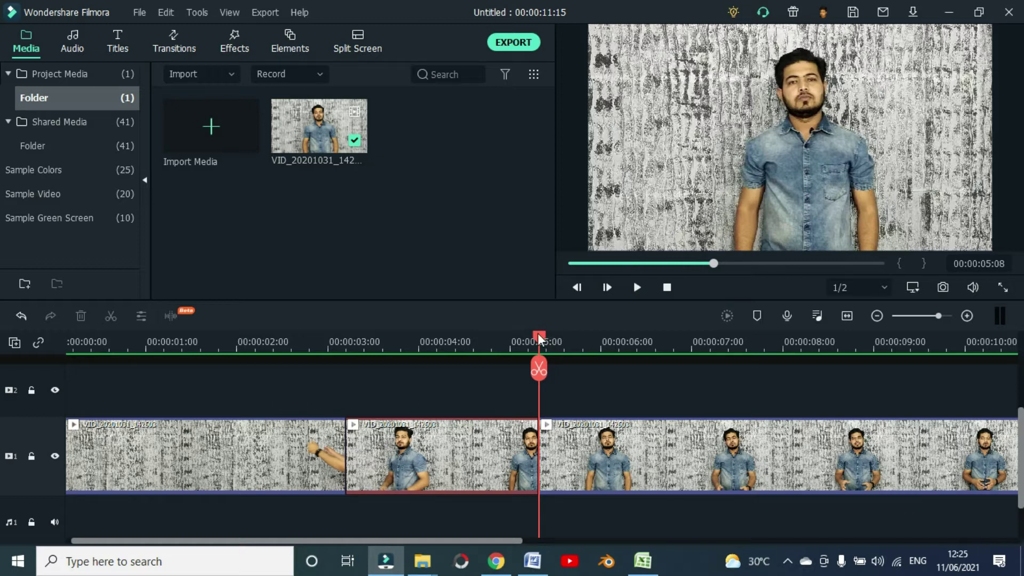
{"action": "left_click_drag", "start_coordinate": [538, 334], "coordinate": [594, 338]}
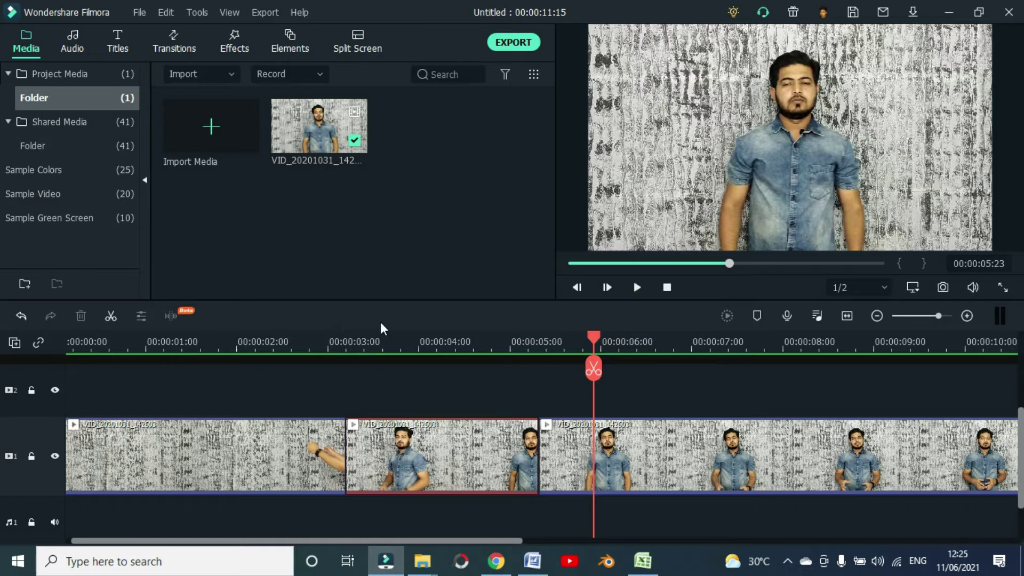
Step: Open the Utility category of the included effects and locate the Face-off effect
{"action": "left_click", "coordinate": [234, 45]}
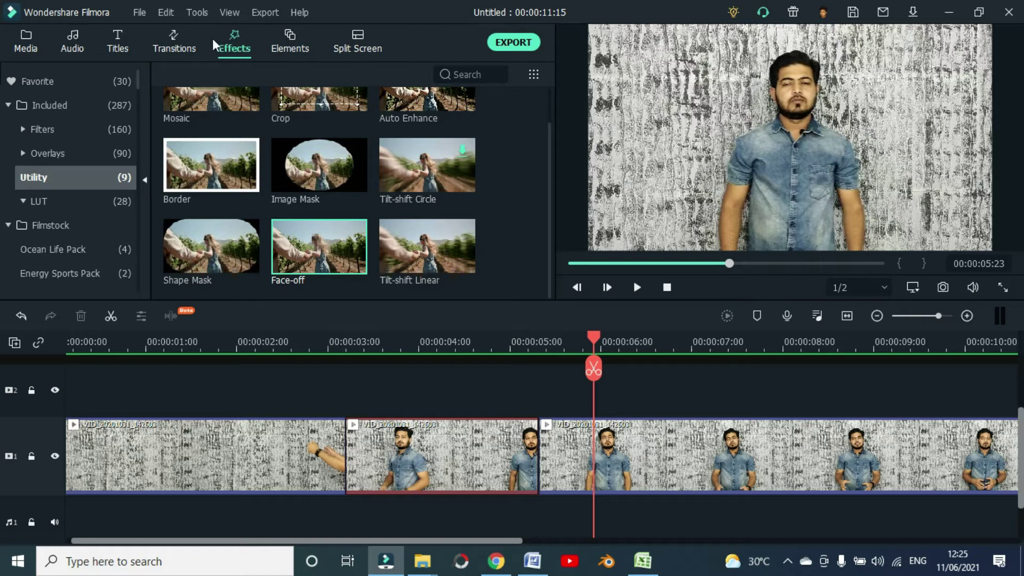
{"action": "left_click", "coordinate": [53, 102]}
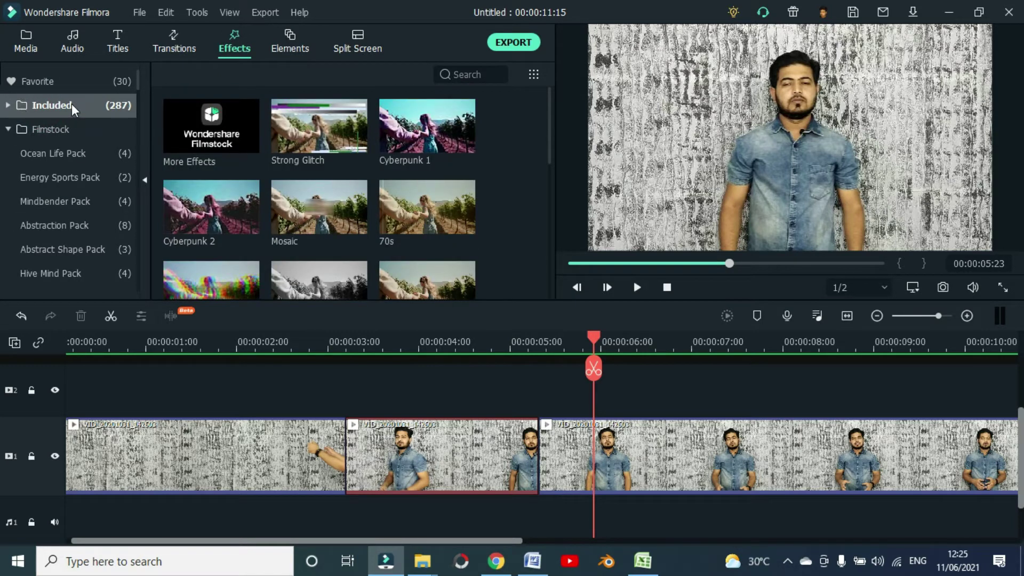
{"action": "left_click", "coordinate": [53, 103]}
{"action": "left_click", "coordinate": [53, 103]}
{"action": "left_click", "coordinate": [8, 104]}
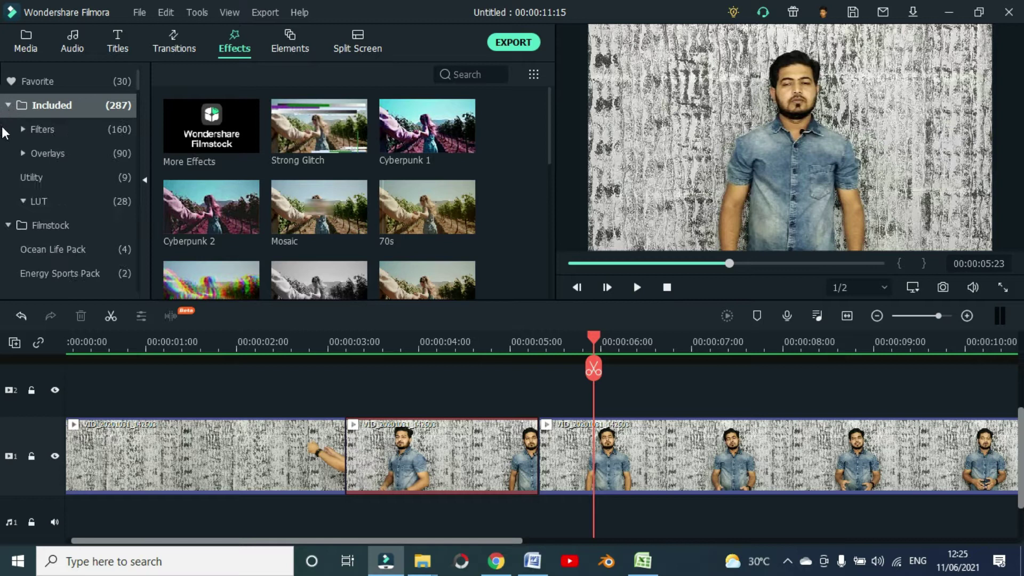
{"action": "left_click", "coordinate": [53, 177]}
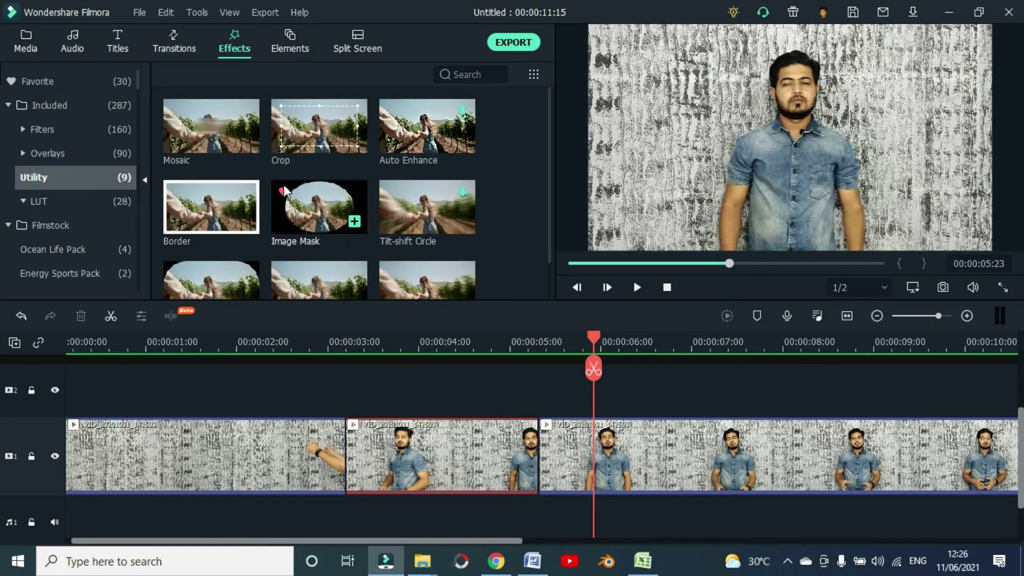
{"action": "scroll", "coordinate": [284, 185], "scroll_direction": "down", "scroll_amount": 1}
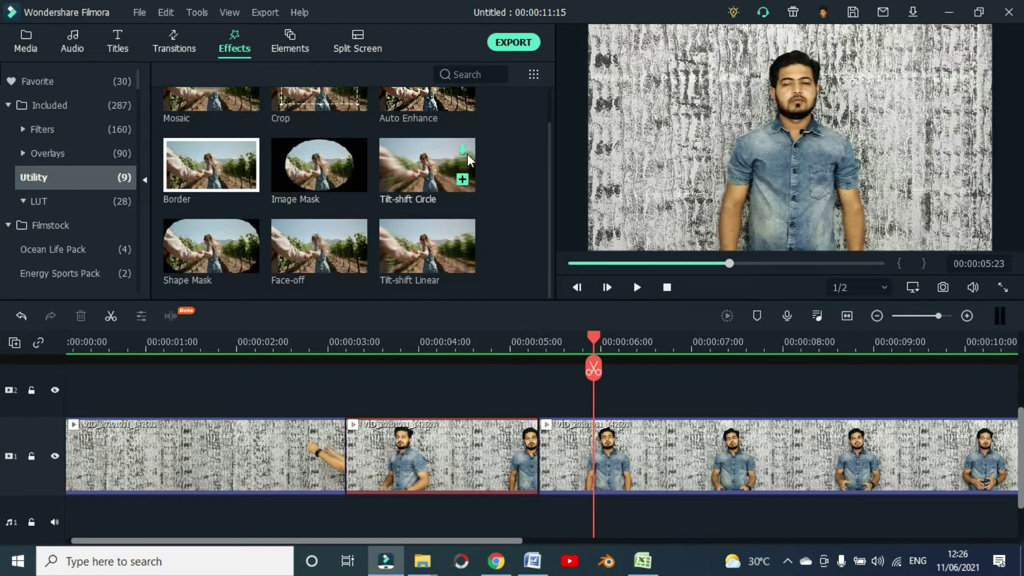
{"action": "scroll", "coordinate": [500, 201], "scroll_direction": "up", "scroll_amount": 1}
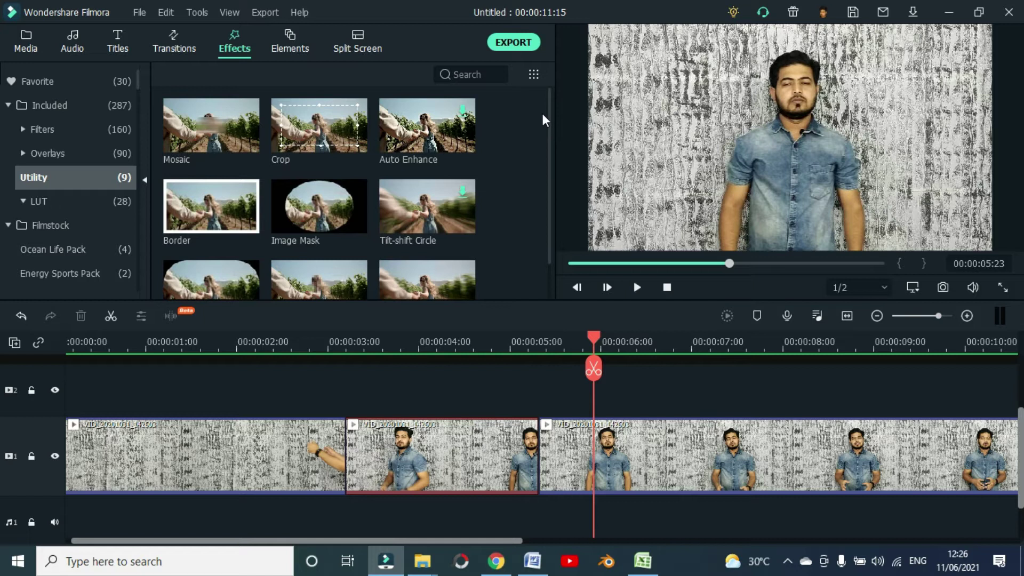
{"action": "scroll", "coordinate": [517, 209], "scroll_direction": "down", "scroll_amount": 1}
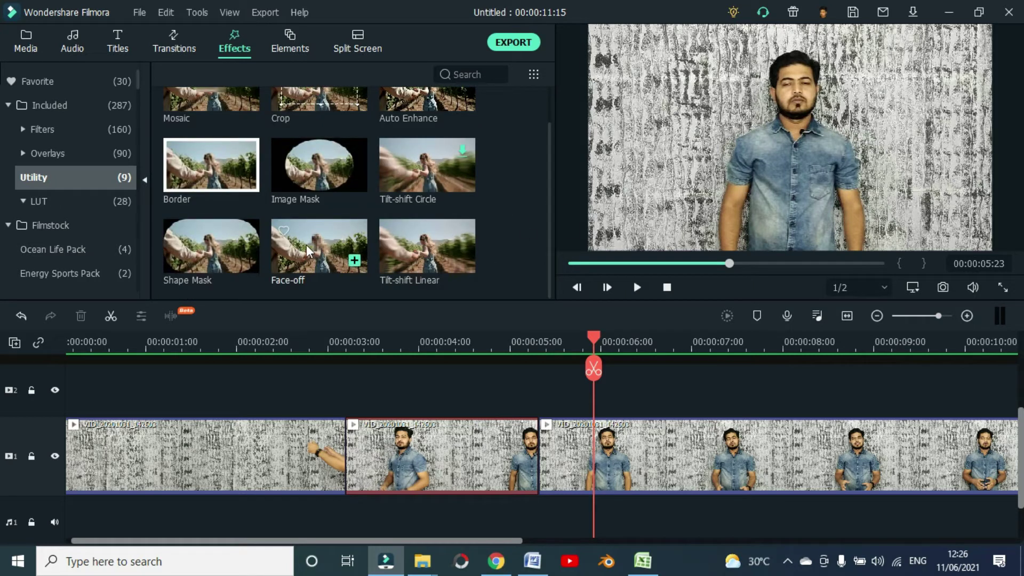
{"action": "left_click_drag", "start_coordinate": [303, 245], "coordinate": [348, 395]}
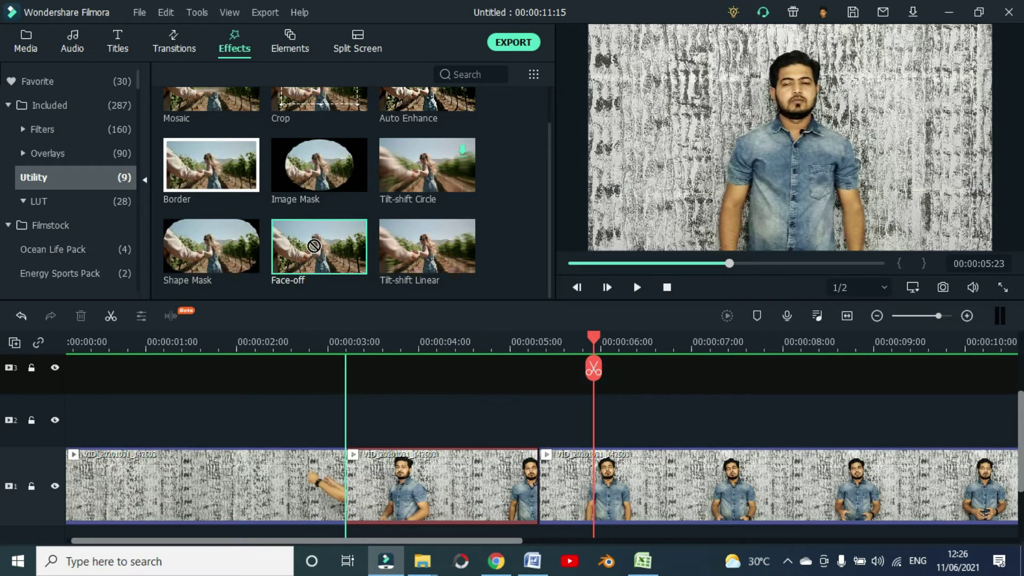
{"action": "left_click", "coordinate": [352, 261]}
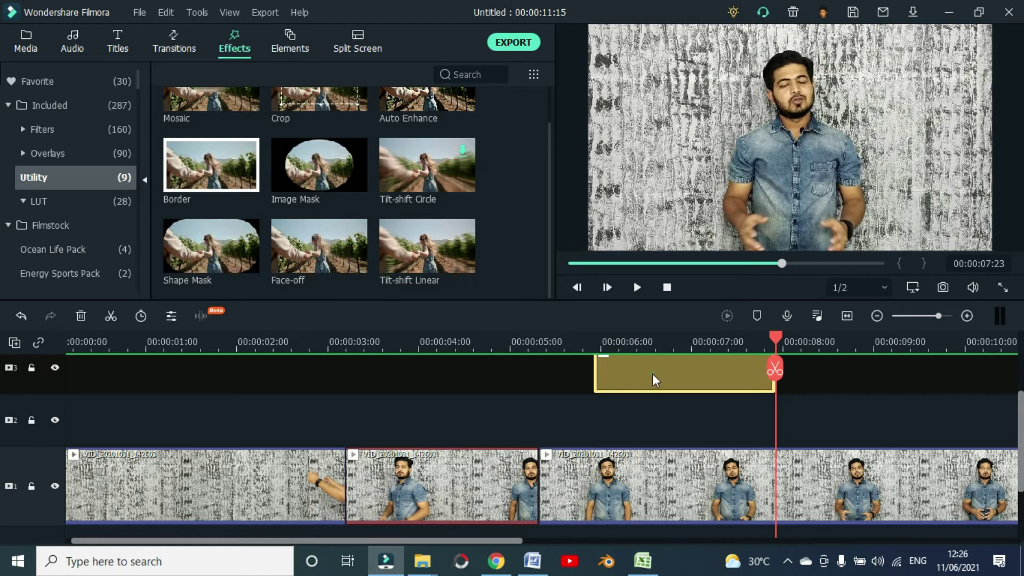
{"action": "key", "text": "ctrl+z"}
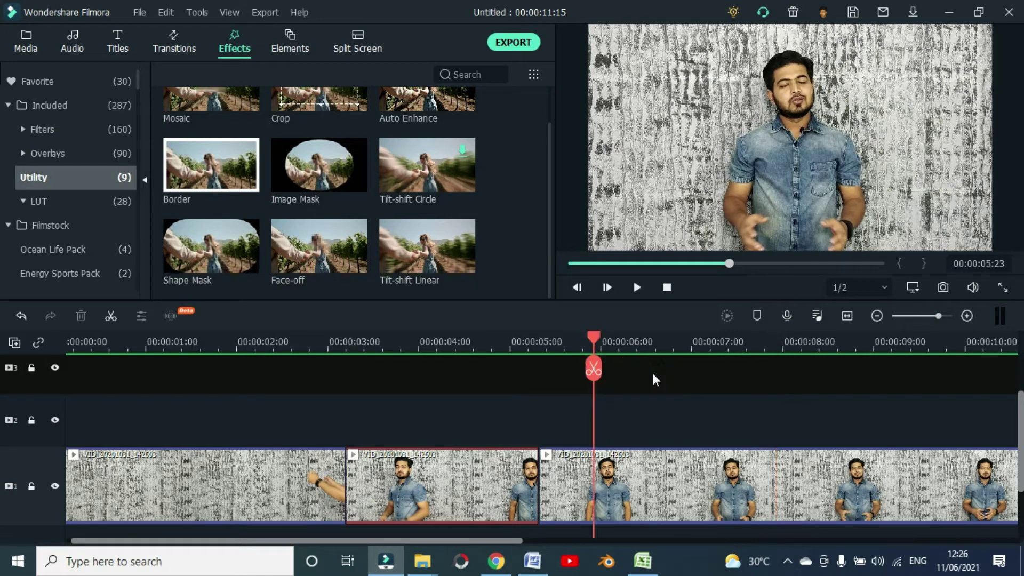
Step: Add the Face-off effect to video track 2 above the middle clip, starting at 00:00:03:05
{"action": "left_click_drag", "start_coordinate": [312, 260], "coordinate": [344, 406]}
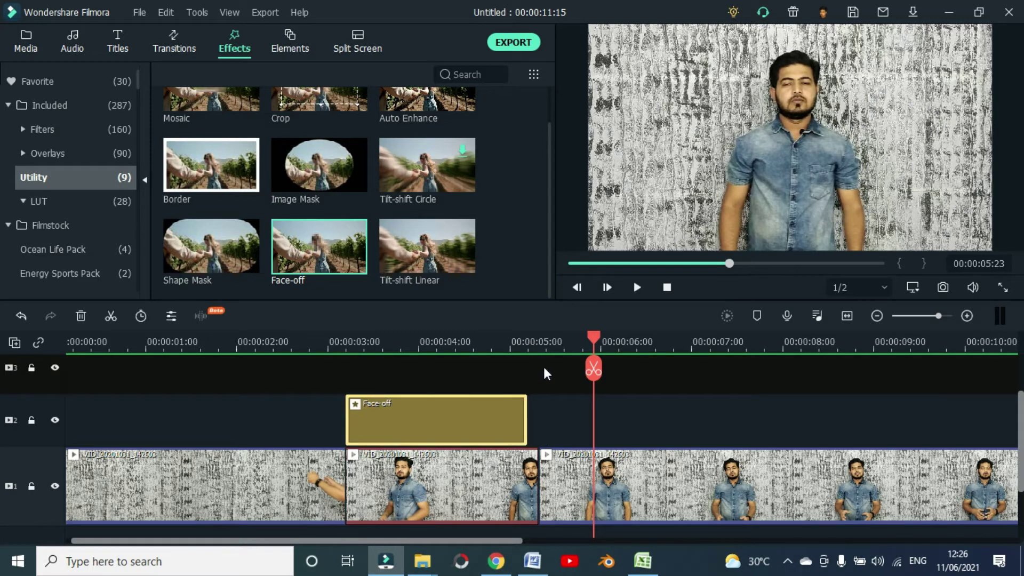
{"action": "scroll", "coordinate": [539, 348], "scroll_direction": "up", "scroll_amount": 3}
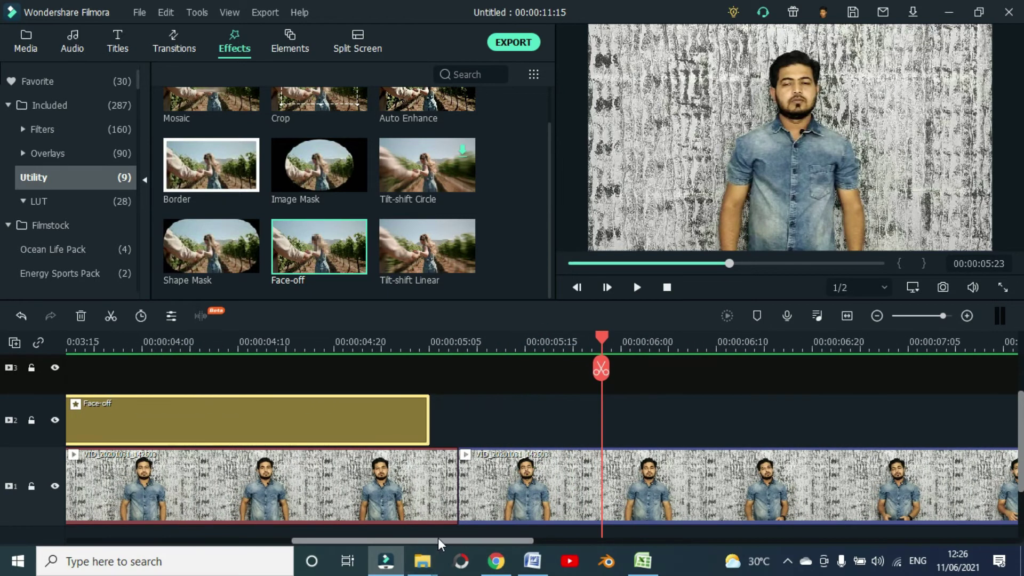
{"action": "left_click_drag", "start_coordinate": [438, 543], "coordinate": [379, 549]}
{"action": "scroll", "coordinate": [275, 424], "scroll_direction": "down", "scroll_amount": 1}
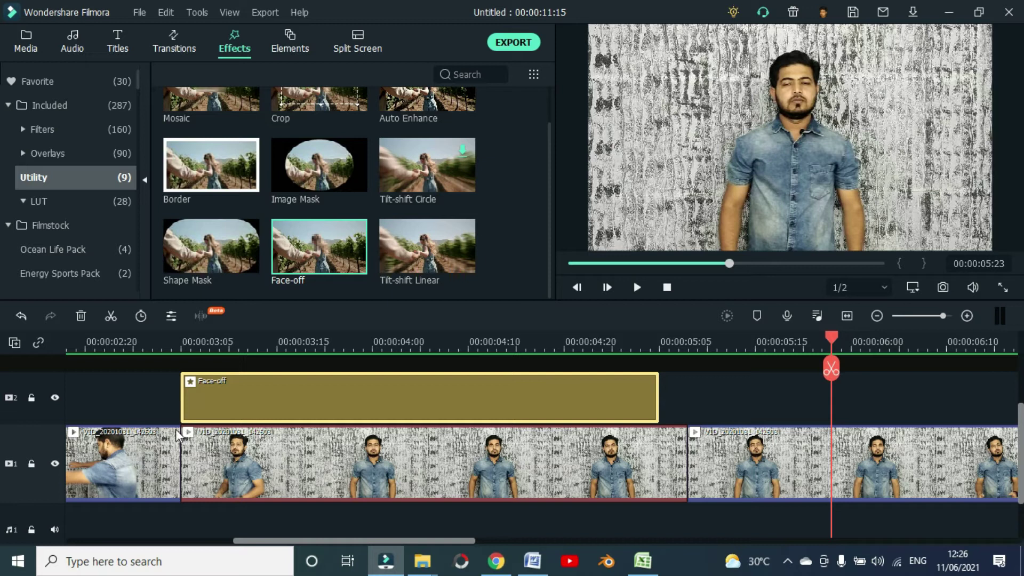
{"action": "left_click", "coordinate": [144, 403]}
{"action": "left_click_drag", "start_coordinate": [258, 402], "coordinate": [255, 404]}
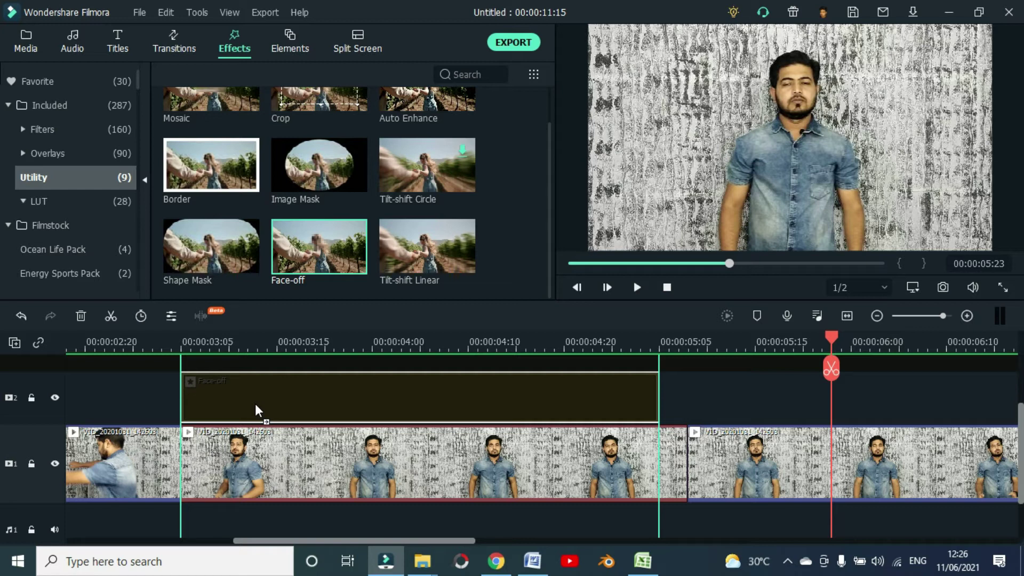
{"action": "left_click_drag", "start_coordinate": [255, 404], "coordinate": [255, 404]}
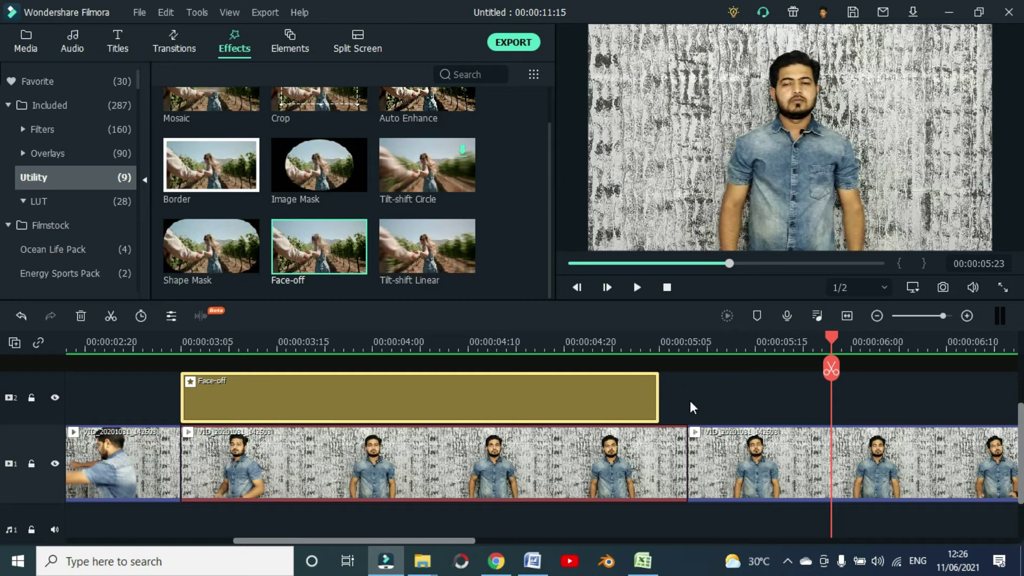
{"action": "key", "text": "ctrl+z"}
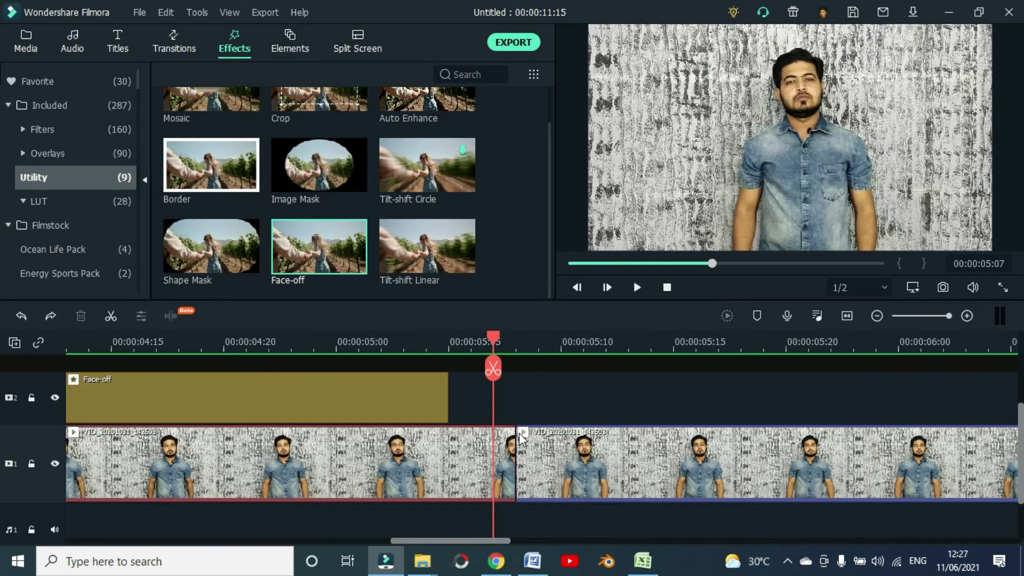
Step: Extend the end of the Face-off effect to 00:00:05:08 so it meets the cut between the middle and last clips
{"action": "left_click", "coordinate": [425, 402]}
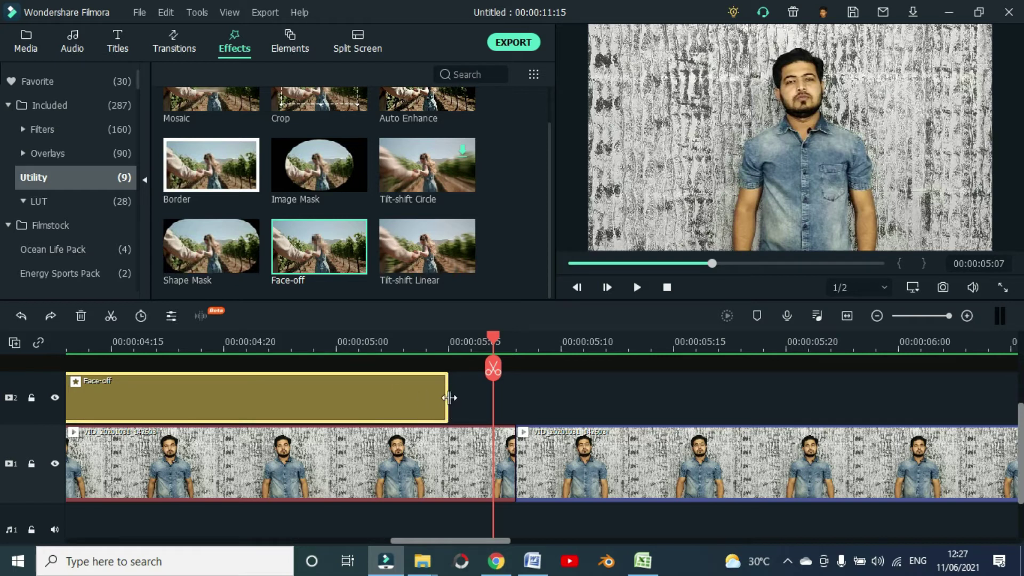
{"action": "left_click_drag", "start_coordinate": [449, 397], "coordinate": [449, 397]}
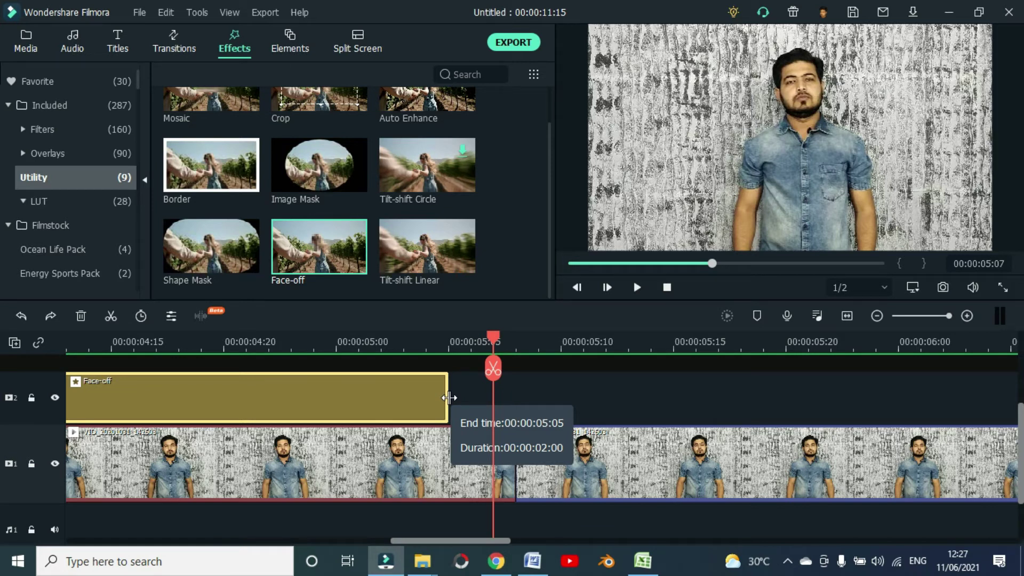
{"action": "left_click_drag", "start_coordinate": [448, 397], "coordinate": [517, 391]}
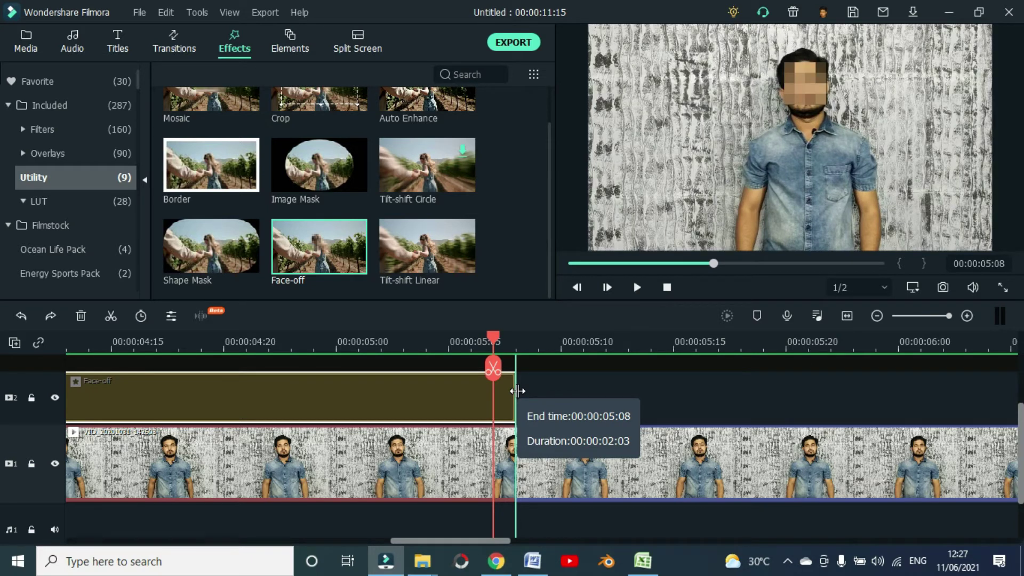
{"action": "left_click_drag", "start_coordinate": [516, 391], "coordinate": [516, 391]}
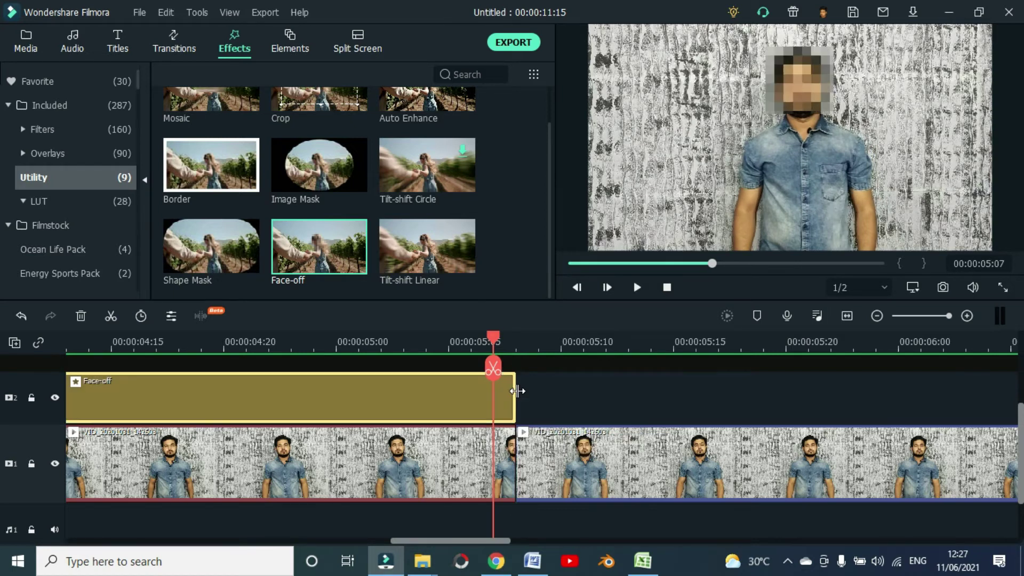
Step: Play the timeline from 00:00:03:01 through the middle section to review the Face-off effect, and pause in the last clip
{"action": "scroll", "coordinate": [639, 352], "scroll_direction": "down", "scroll_amount": 1}
{"action": "scroll", "coordinate": [639, 352], "scroll_direction": "down", "scroll_amount": 2}
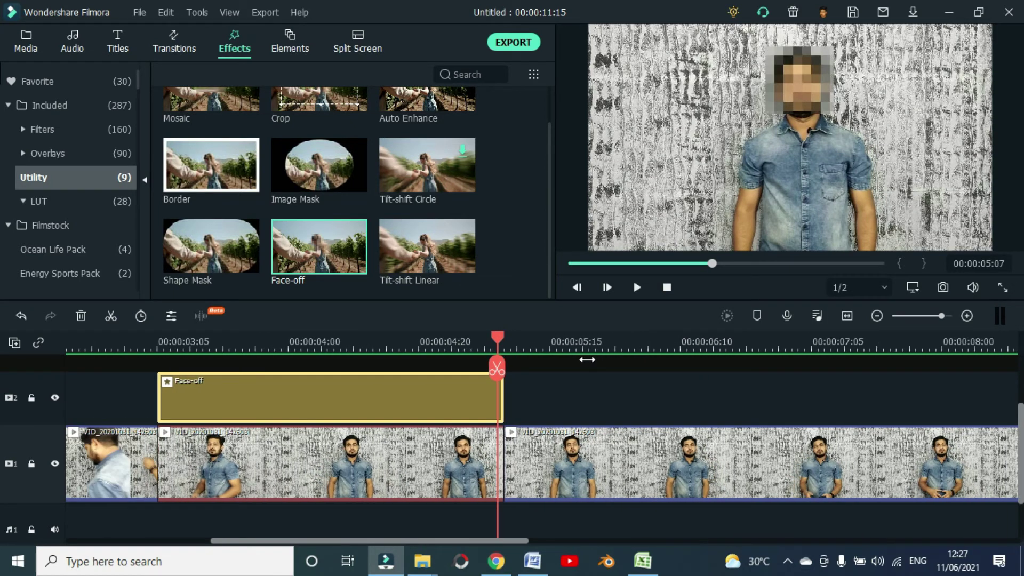
{"action": "left_click", "coordinate": [137, 369]}
{"action": "left_click", "coordinate": [212, 451]}
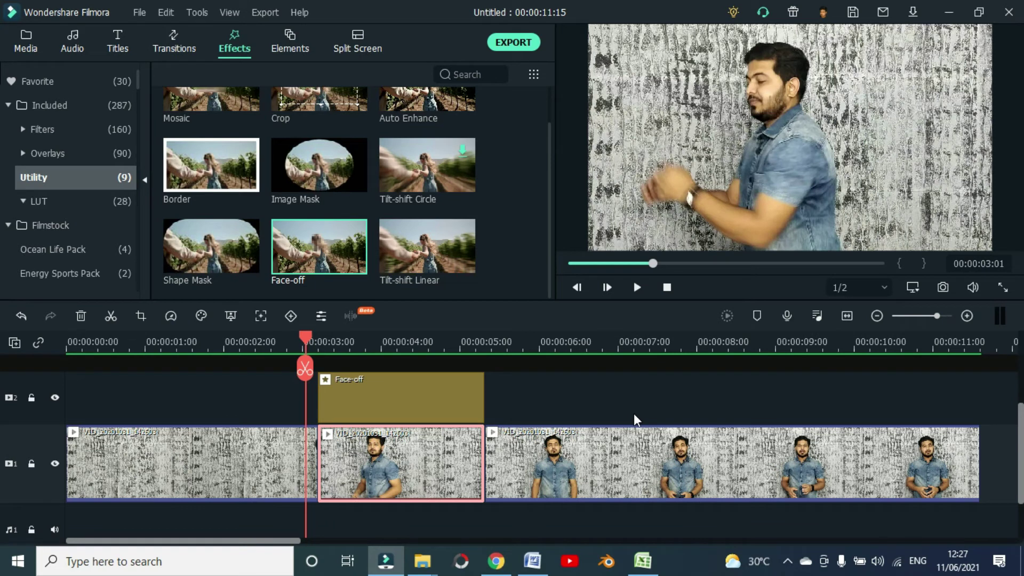
{"action": "left_click", "coordinate": [383, 506]}
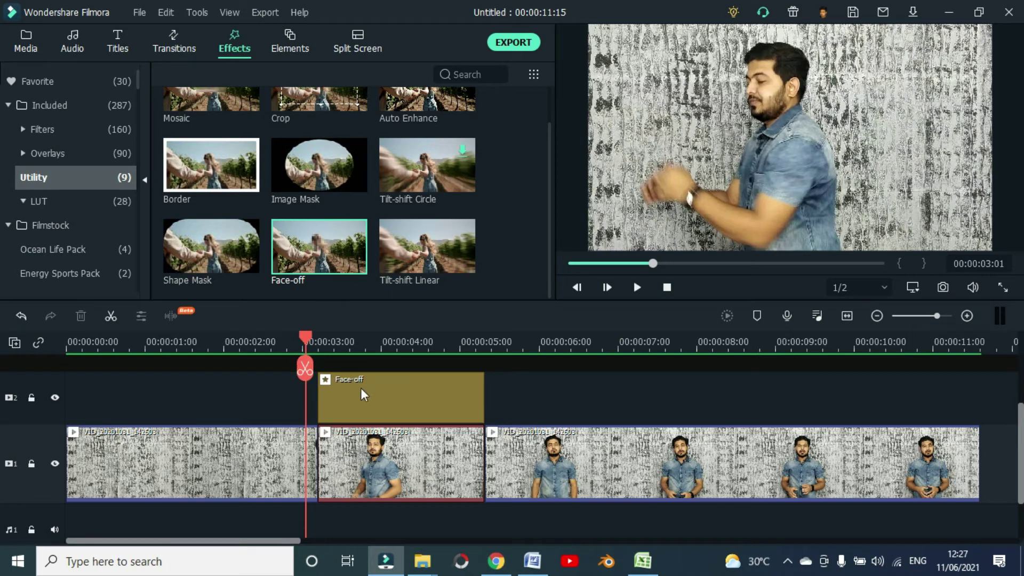
{"action": "left_click_drag", "start_coordinate": [392, 396], "coordinate": [400, 463]}
{"action": "left_click_drag", "start_coordinate": [394, 509], "coordinate": [406, 392]}
{"action": "scroll", "coordinate": [560, 384], "scroll_direction": "up", "scroll_amount": 1}
{"action": "scroll", "coordinate": [560, 384], "scroll_direction": "down", "scroll_amount": 1}
{"action": "key", "text": "space"}
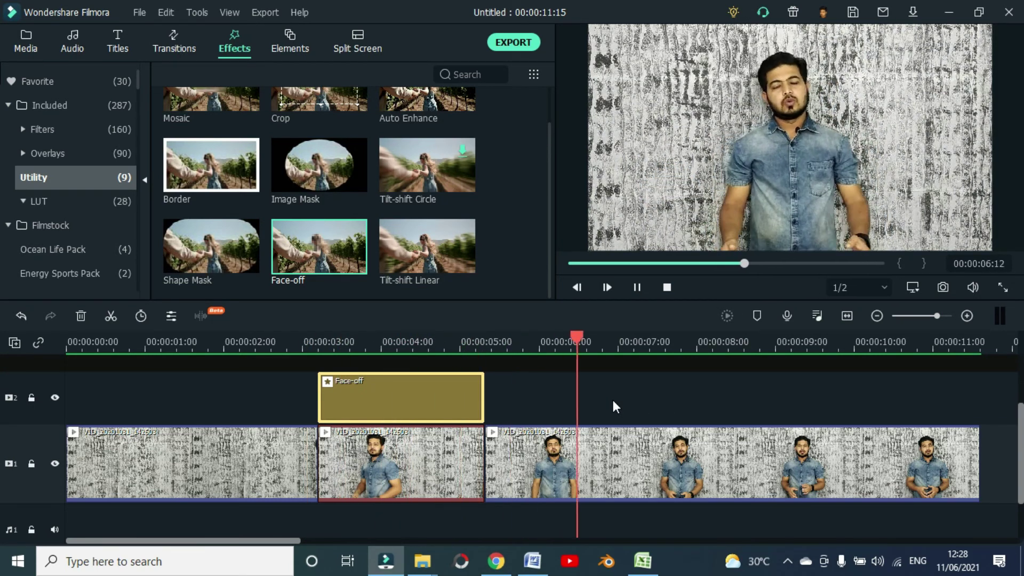
{"action": "key", "text": "space"}
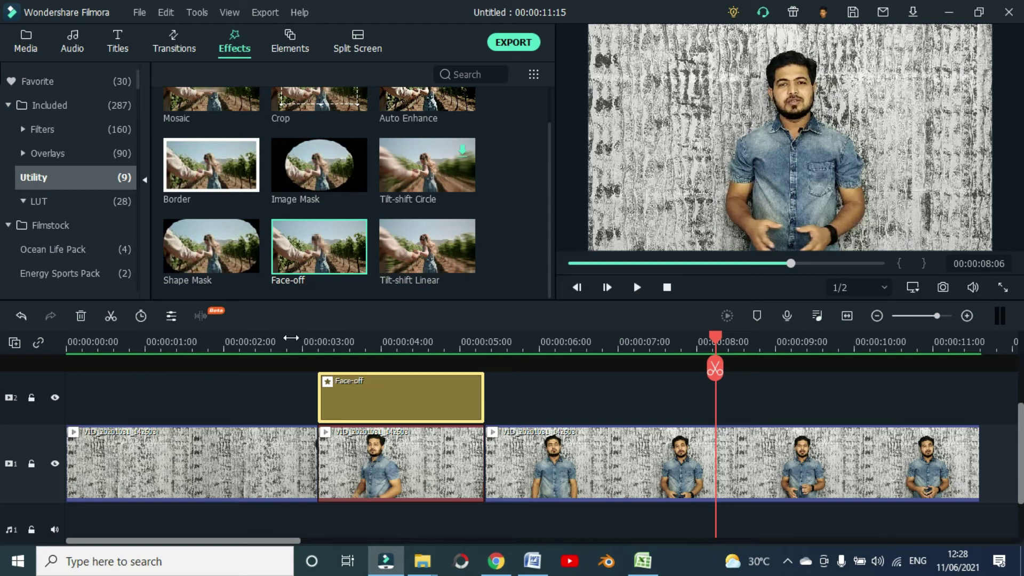
Step: Set the Face-off effect's preset face to the pumpkin, and play the section in a slightly enlarged preview
{"action": "double_click", "coordinate": [389, 397]}
{"action": "scroll", "coordinate": [392, 217], "scroll_direction": "up", "scroll_amount": 3}
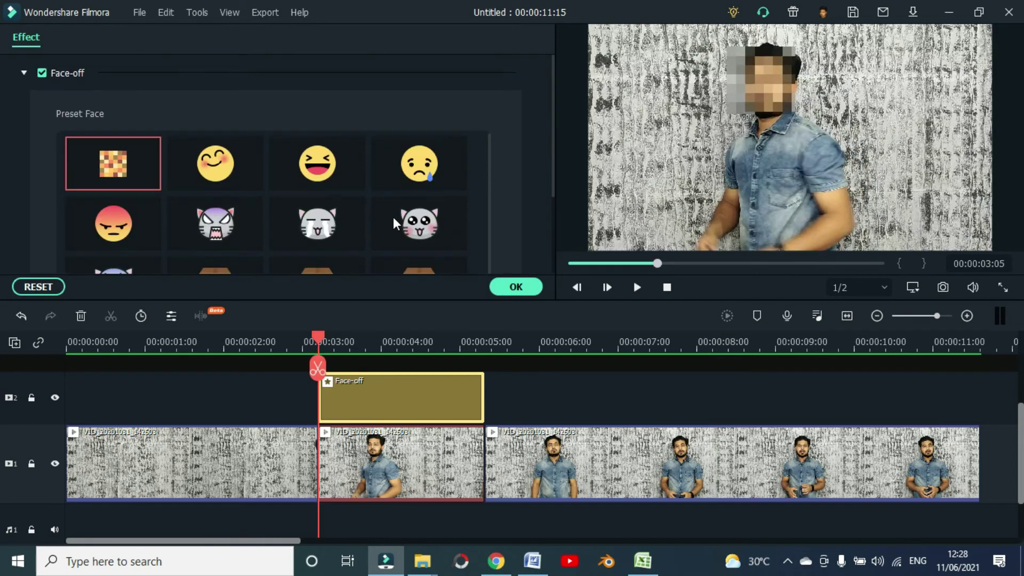
{"action": "left_click", "coordinate": [199, 173]}
{"action": "scroll", "coordinate": [318, 212], "scroll_direction": "down", "scroll_amount": 3}
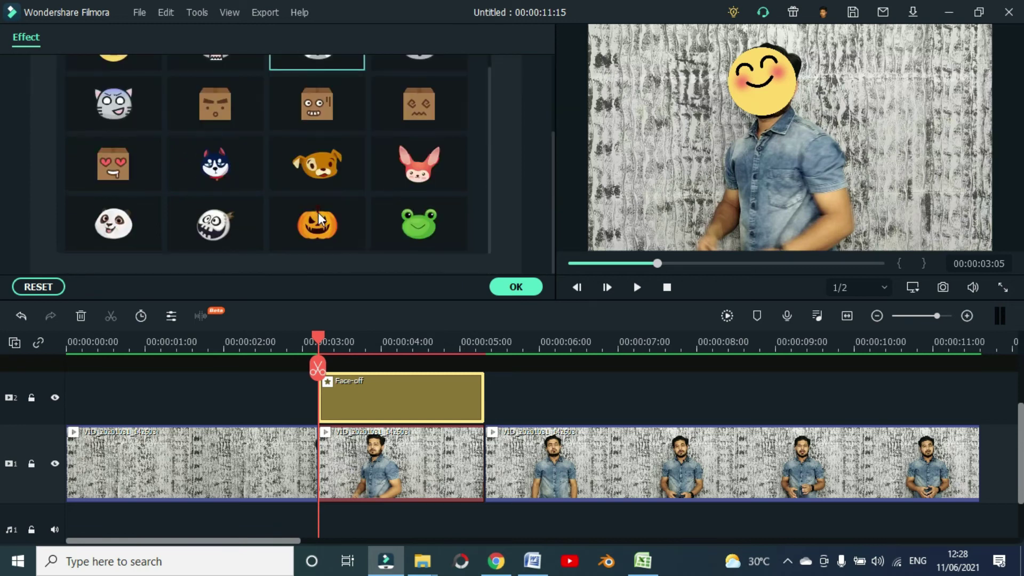
{"action": "left_click", "coordinate": [321, 222]}
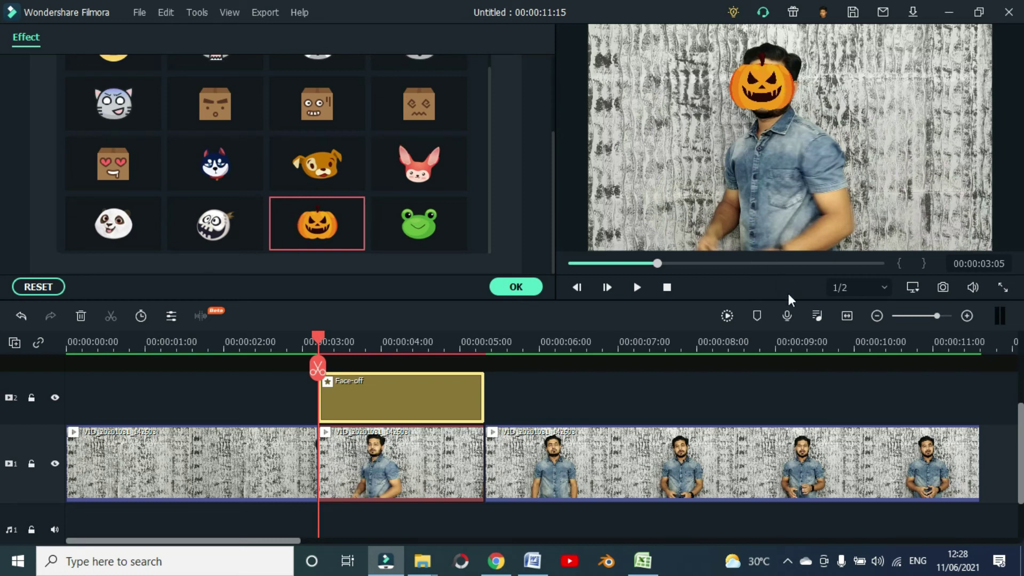
{"action": "left_click_drag", "start_coordinate": [769, 299], "coordinate": [770, 315]}
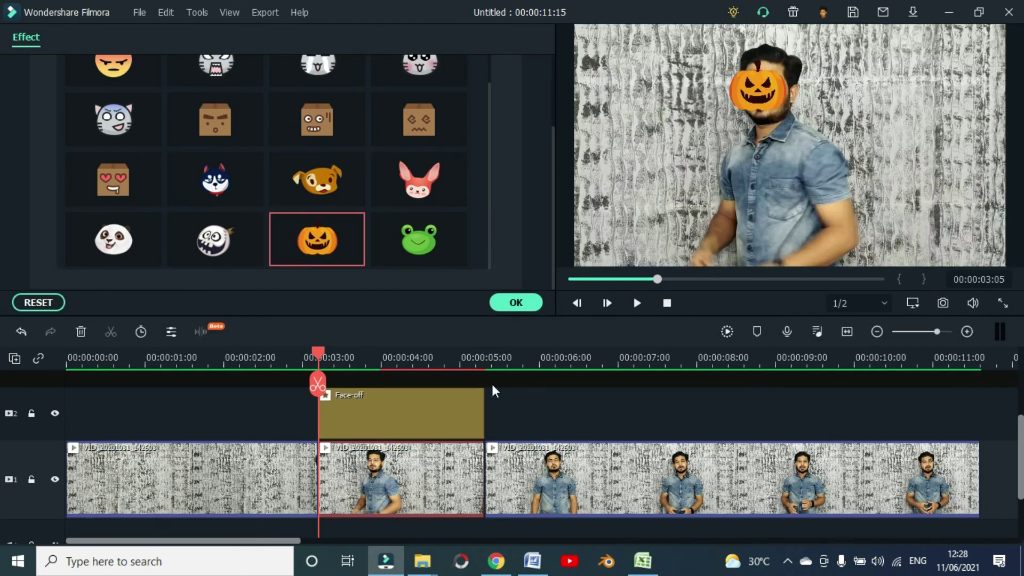
{"action": "key", "text": "space"}
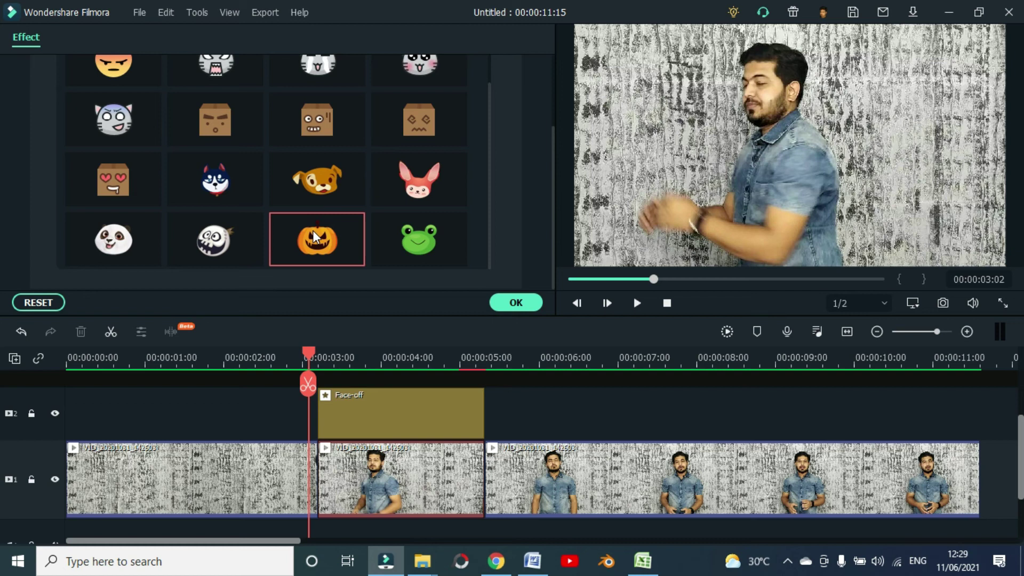
Step: Look through the other preset faces, keep the pumpkin, and replay the section from 00:00:03:02
{"action": "scroll", "coordinate": [160, 187], "scroll_direction": "up", "scroll_amount": 5}
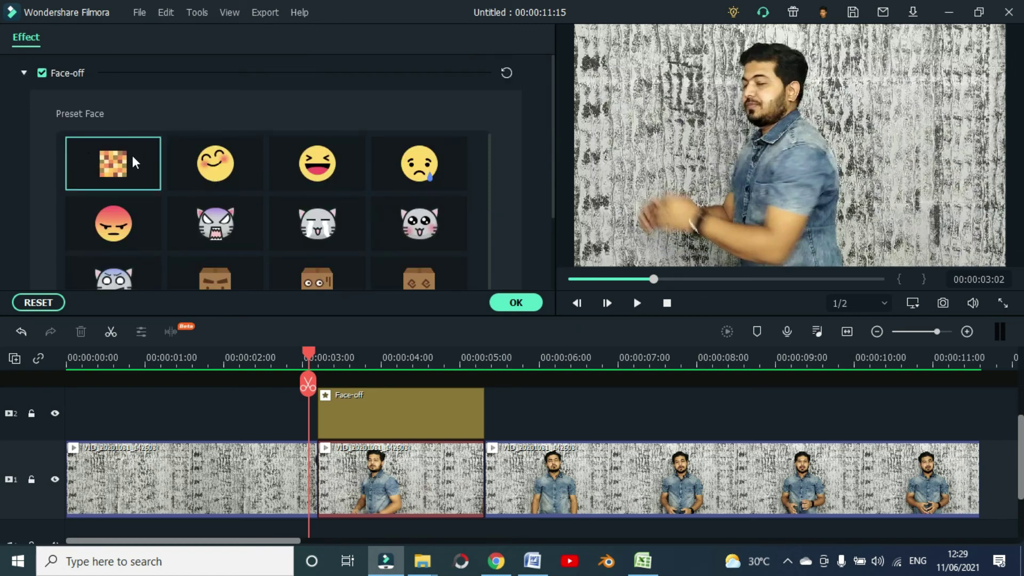
{"action": "left_click", "coordinate": [104, 222]}
{"action": "scroll", "coordinate": [176, 224], "scroll_direction": "down", "scroll_amount": 1}
{"action": "left_click", "coordinate": [250, 234]}
{"action": "left_click", "coordinate": [286, 234]}
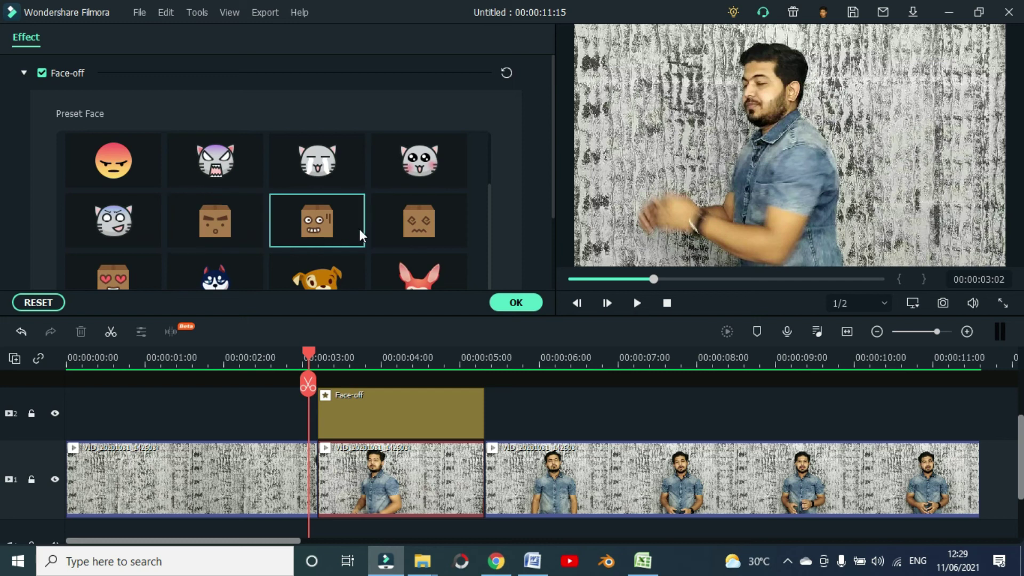
{"action": "scroll", "coordinate": [358, 226], "scroll_direction": "down", "scroll_amount": 2}
{"action": "left_click", "coordinate": [632, 413]}
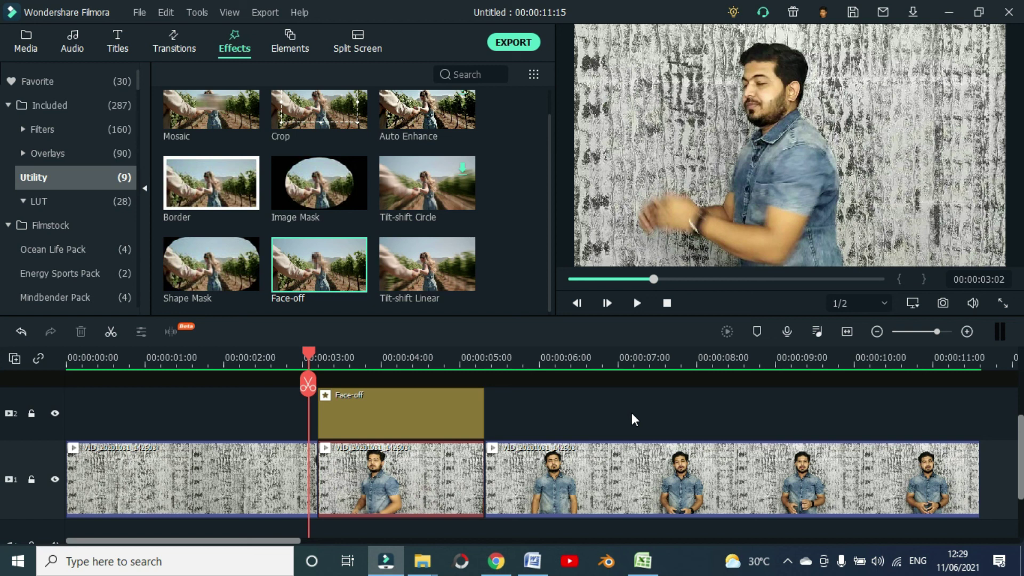
{"action": "key", "text": "space"}
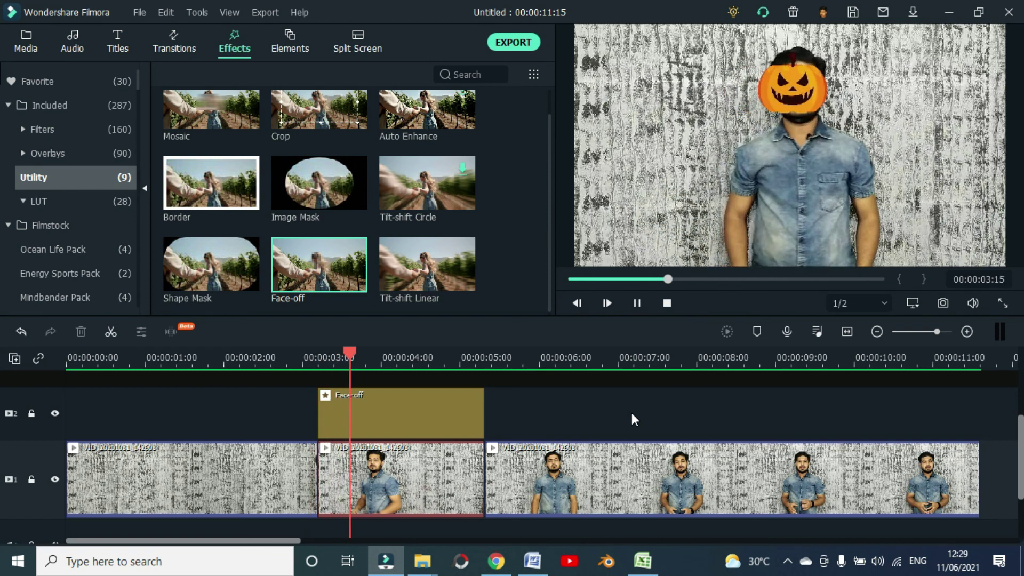